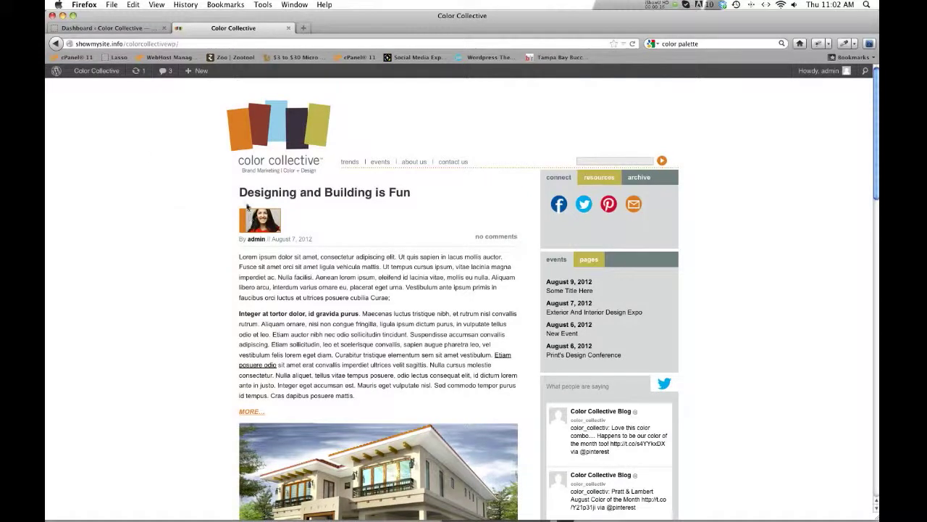
Open the admin account's profile from the WordPress dashboard's user list.
{"action": "left_click", "coordinate": [110, 29]}
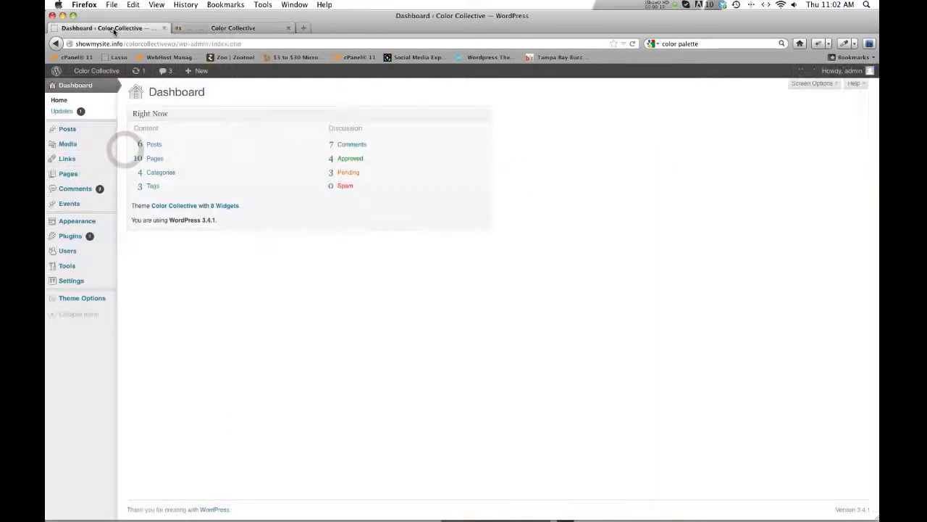
{"action": "left_click", "coordinate": [253, 273]}
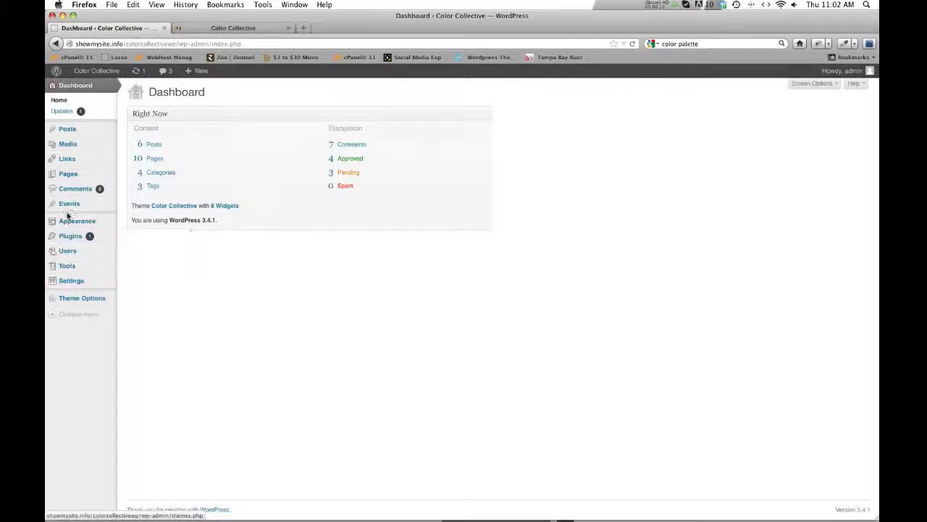
{"action": "mouse_move", "coordinate": [65, 254]}
{"action": "left_click", "coordinate": [131, 252]}
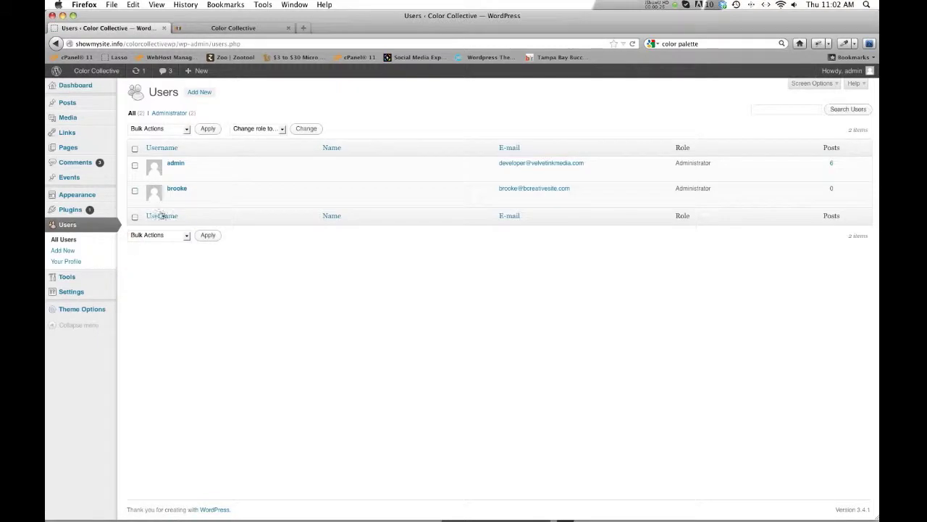
{"action": "left_click", "coordinate": [174, 174]}
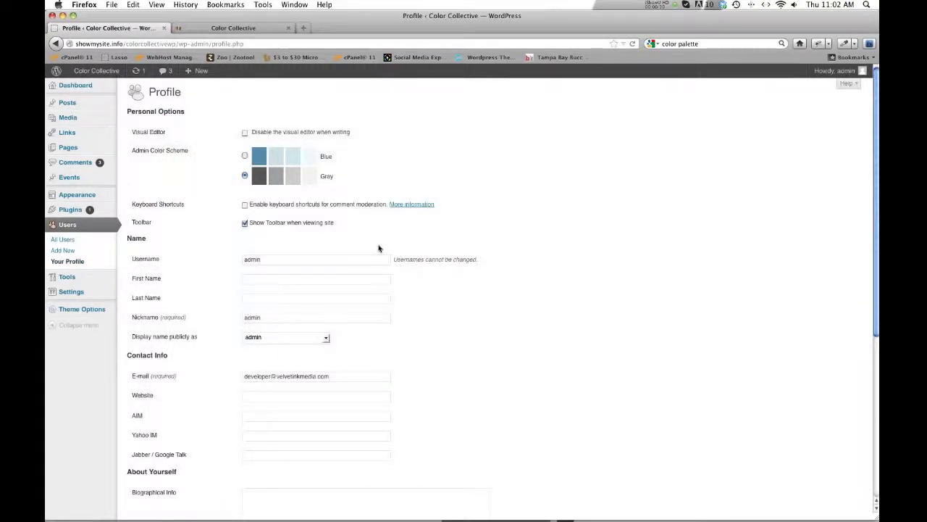
Review the profile's Your Photo upload option and compare it with the author photo on the live site's home page.
{"action": "scroll", "coordinate": [378, 248], "scroll_direction": "down", "scroll_amount": 3}
{"action": "scroll", "coordinate": [379, 251], "scroll_direction": "up", "scroll_amount": 3}
{"action": "scroll", "coordinate": [205, 179], "scroll_direction": "down", "scroll_amount": 5}
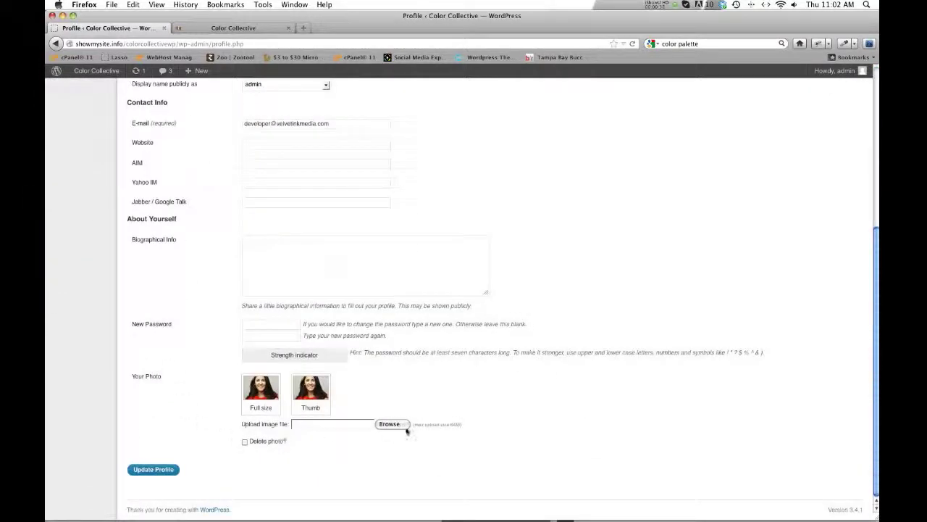
{"action": "scroll", "coordinate": [406, 429], "scroll_direction": "up", "scroll_amount": 2}
{"action": "scroll", "coordinate": [408, 430], "scroll_direction": "down", "scroll_amount": 2}
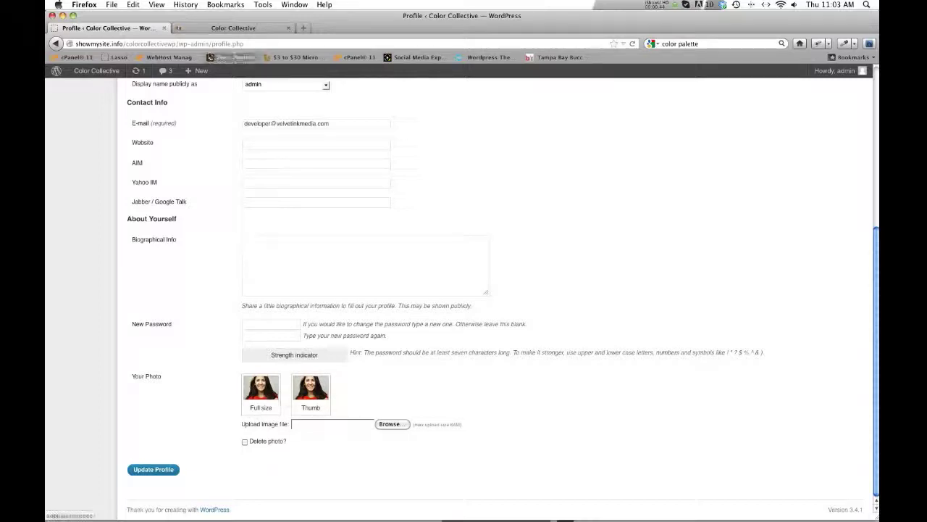
{"action": "left_click", "coordinate": [221, 27]}
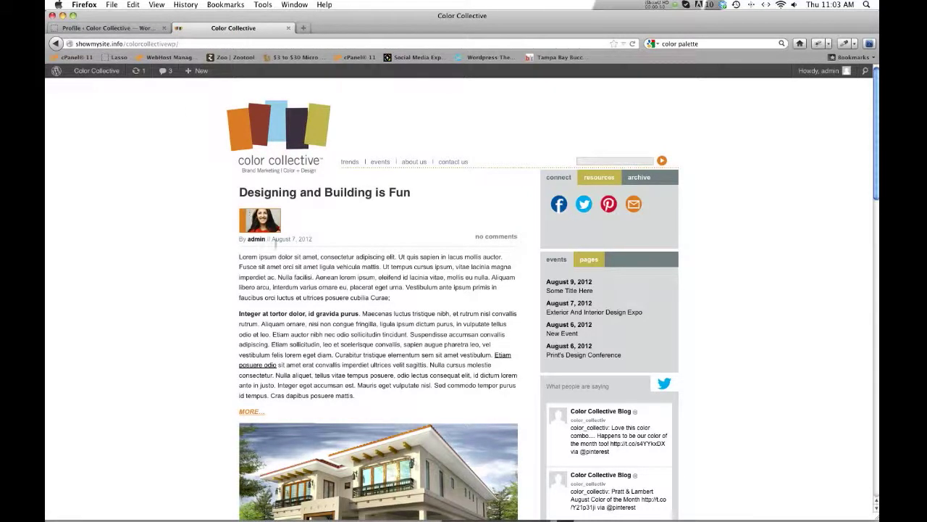
{"action": "left_click", "coordinate": [123, 29]}
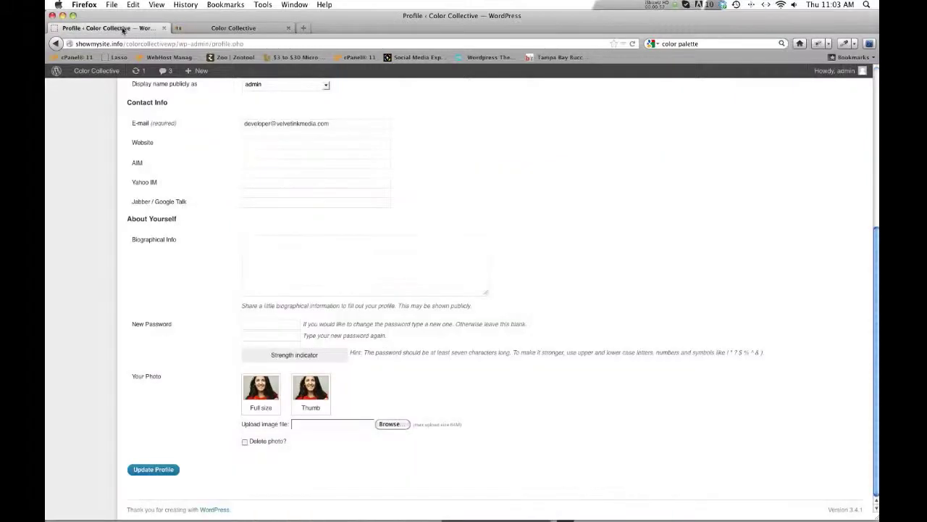
Open the Menus settings under Appearance in the dashboard.
{"action": "left_click", "coordinate": [528, 396]}
{"action": "scroll", "coordinate": [528, 397], "scroll_direction": "up", "scroll_amount": 6}
{"action": "mouse_move", "coordinate": [85, 200]}
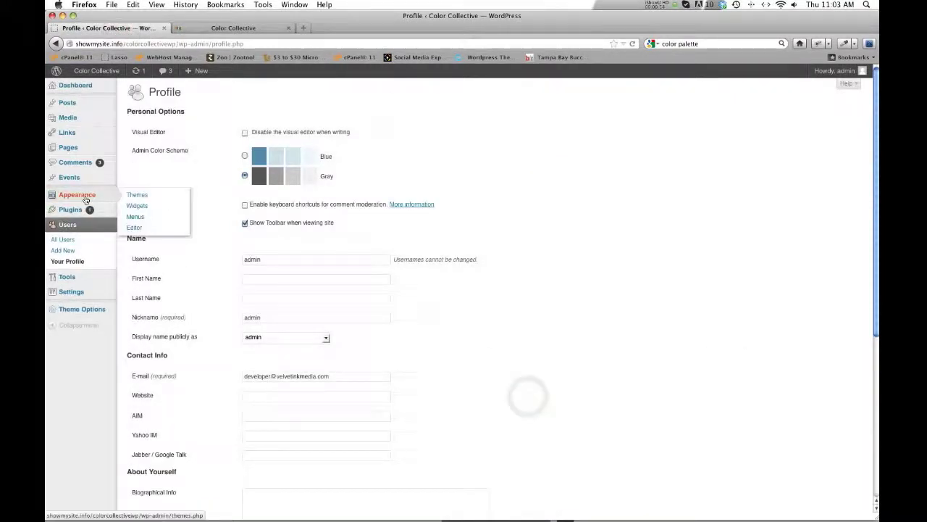
{"action": "left_click", "coordinate": [242, 28]}
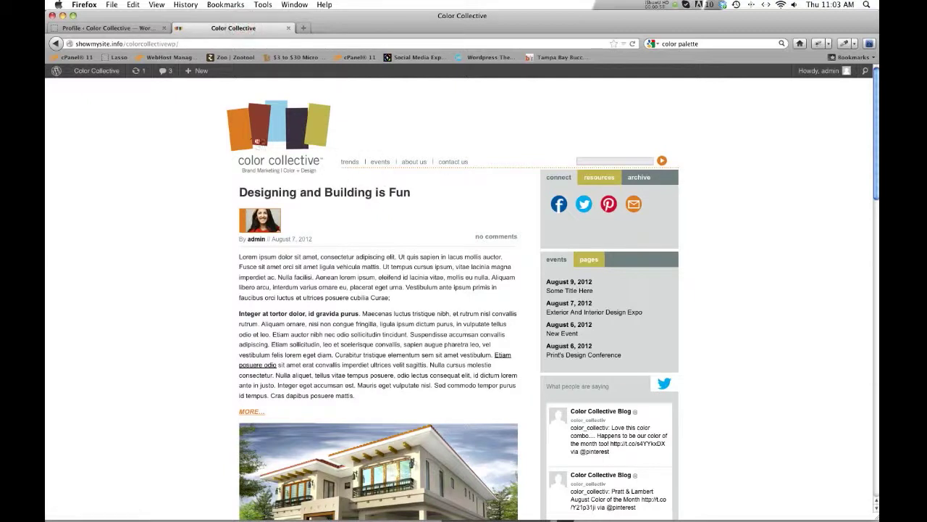
{"action": "left_click", "coordinate": [126, 28]}
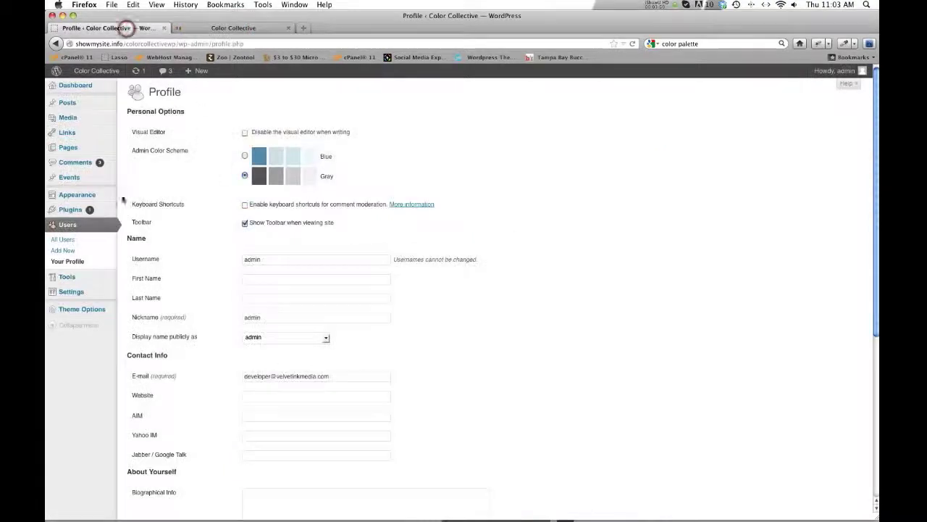
{"action": "mouse_move", "coordinate": [84, 194]}
{"action": "left_click", "coordinate": [137, 216]}
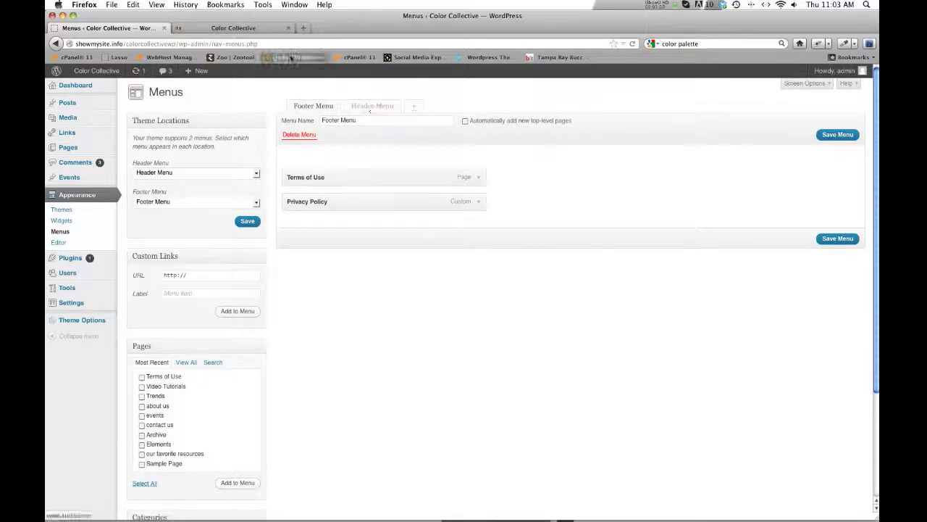
Examine the footer links and the header navigation on the live Color Collective home page.
{"action": "left_click", "coordinate": [258, 28]}
{"action": "scroll", "coordinate": [427, 352], "scroll_direction": "down", "scroll_amount": 10}
{"action": "scroll", "coordinate": [427, 351], "scroll_direction": "down", "scroll_amount": 10}
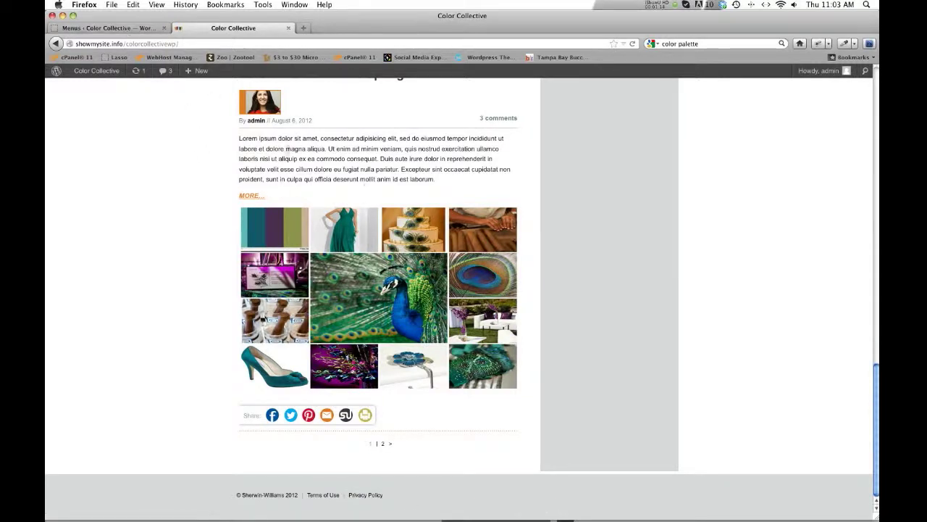
{"action": "scroll", "coordinate": [452, 253], "scroll_direction": "up", "scroll_amount": 20}
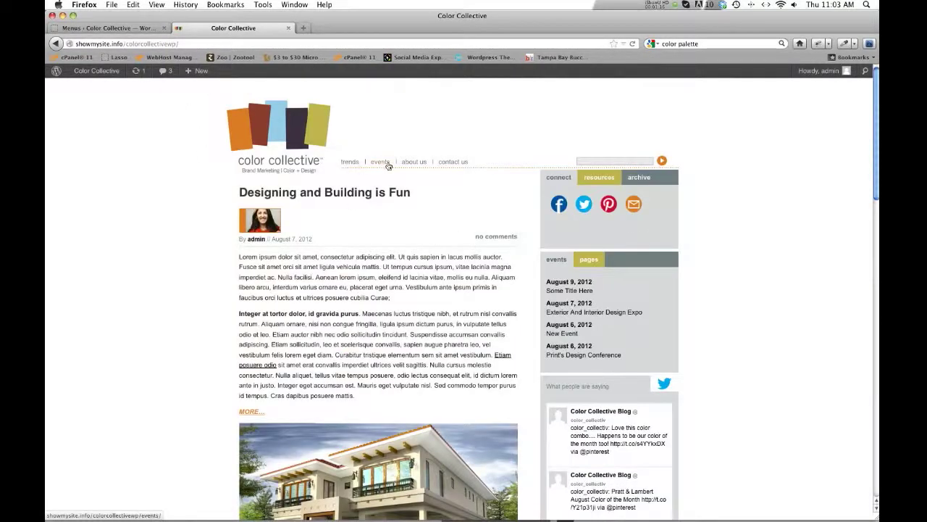
{"action": "left_click", "coordinate": [105, 28]}
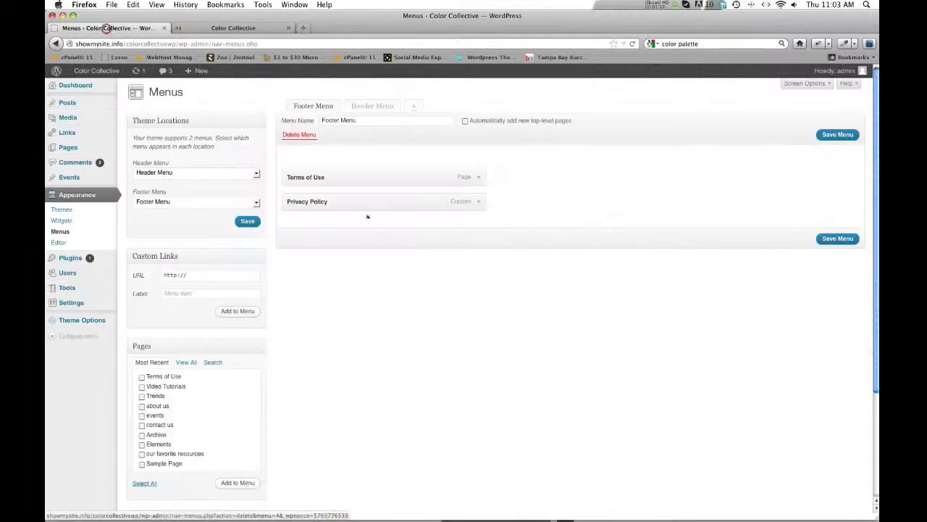
Open the Header Menu for editing and compare its items with the live site's header navigation.
{"action": "left_click", "coordinate": [374, 107]}
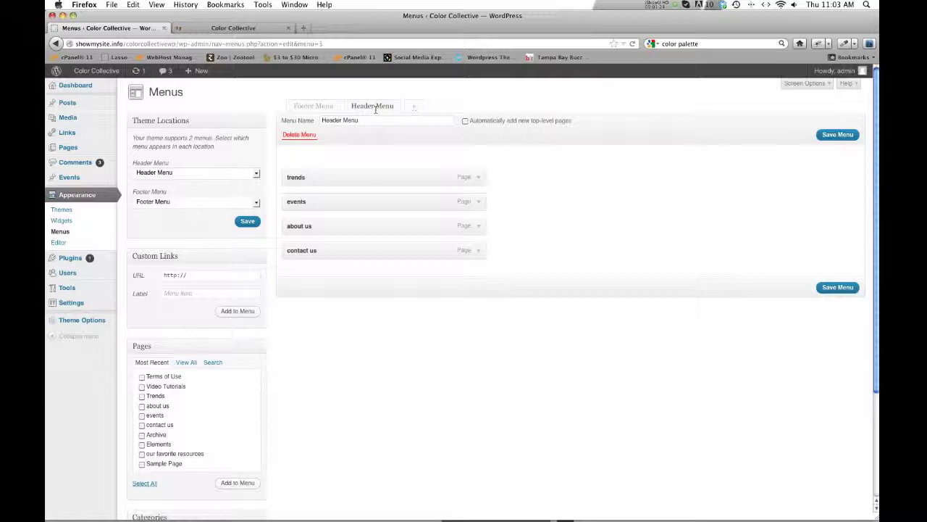
{"action": "left_click", "coordinate": [234, 27]}
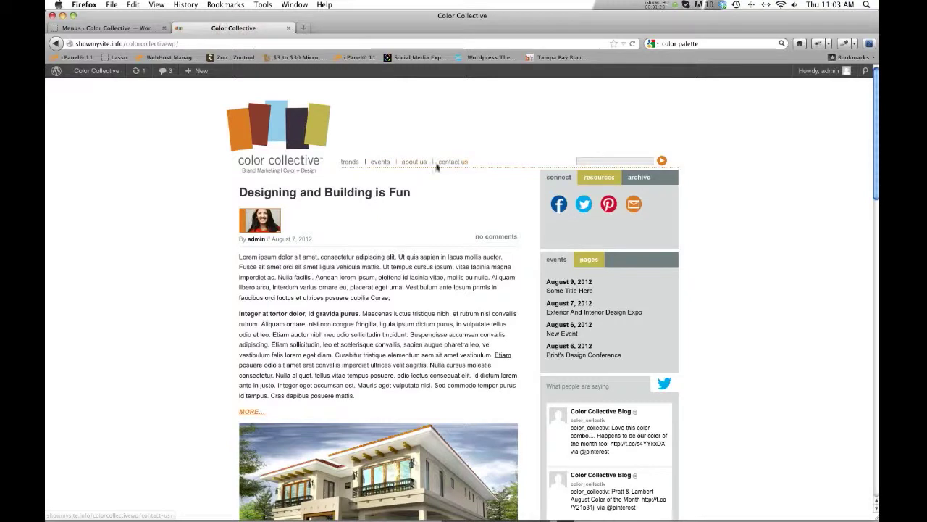
{"action": "left_click", "coordinate": [135, 28]}
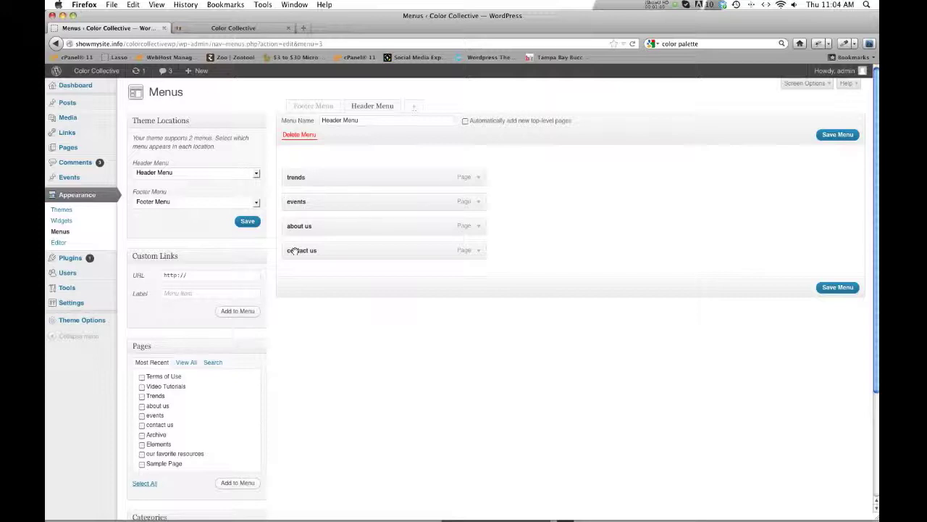
{"action": "left_click", "coordinate": [224, 28]}
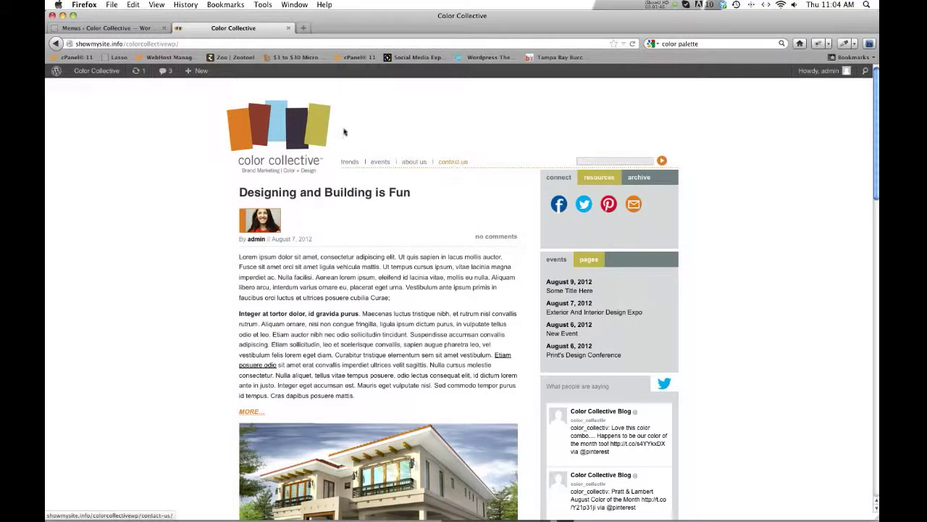
{"action": "left_click", "coordinate": [105, 28]}
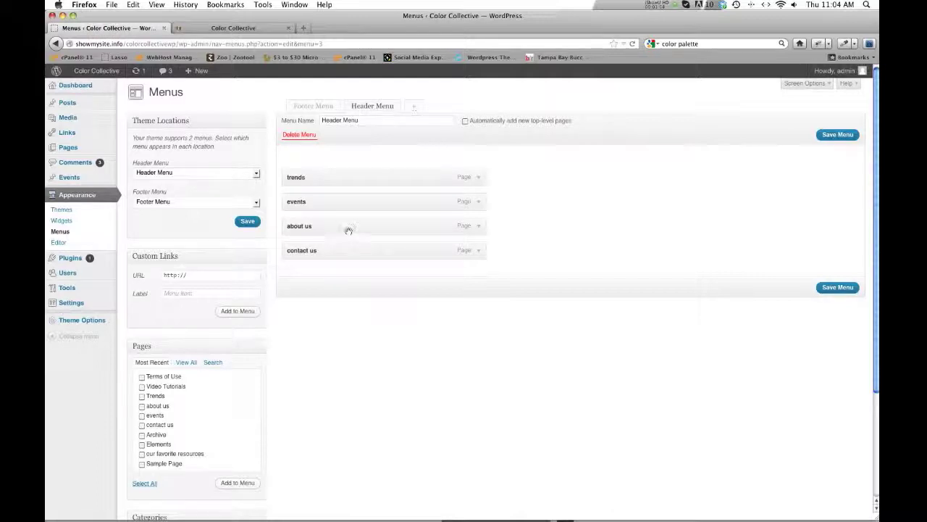
Move "about us" above "trends" in the Header Menu, save it, and check the order on the reloaded live site.
{"action": "left_click_drag", "start_coordinate": [349, 231], "coordinate": [518, 190]}
{"action": "left_click", "coordinate": [833, 290]}
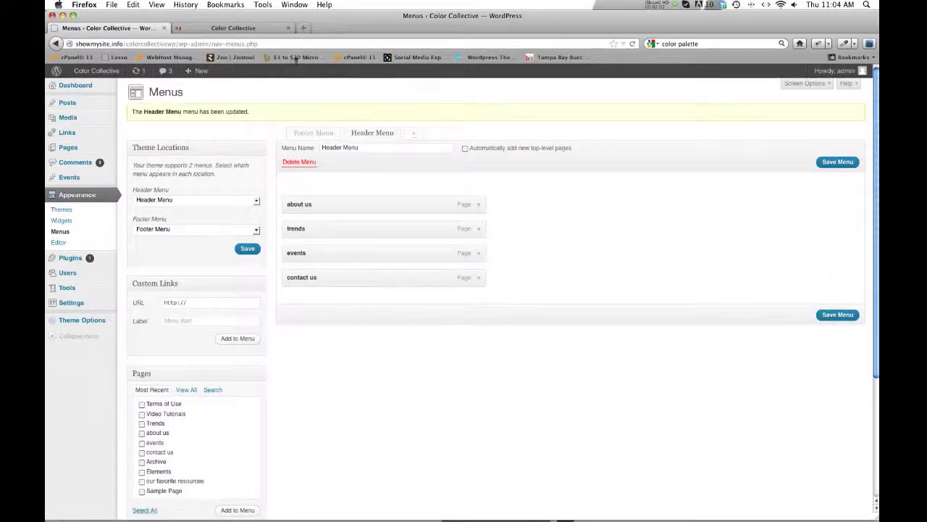
{"action": "left_click", "coordinate": [210, 28]}
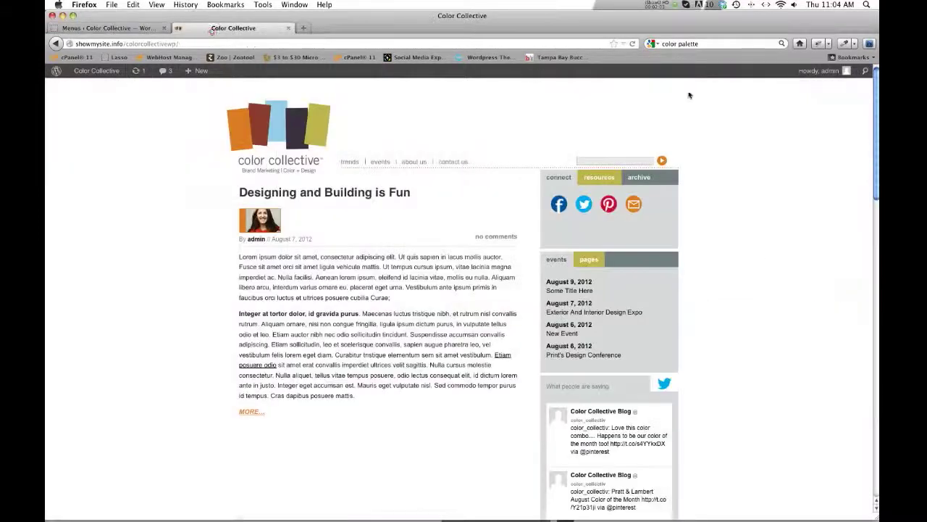
{"action": "left_click", "coordinate": [633, 44]}
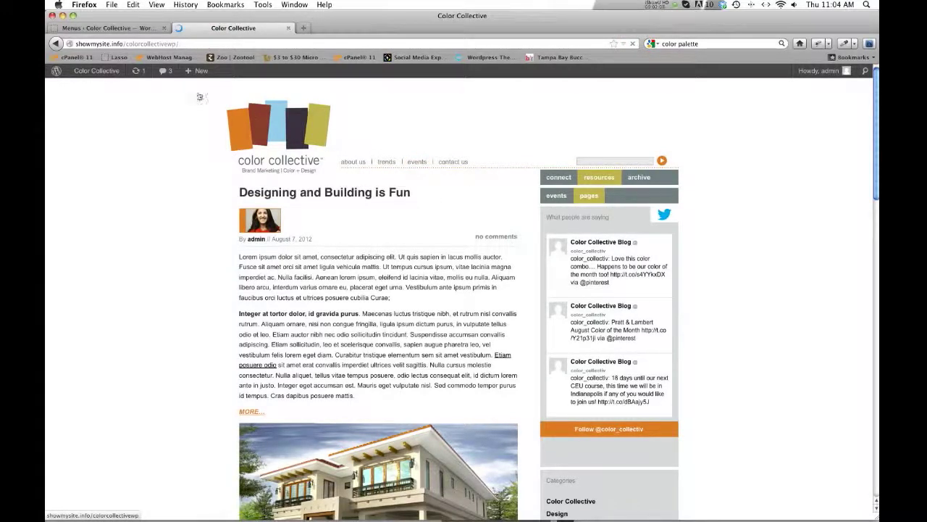
{"action": "left_click", "coordinate": [137, 29]}
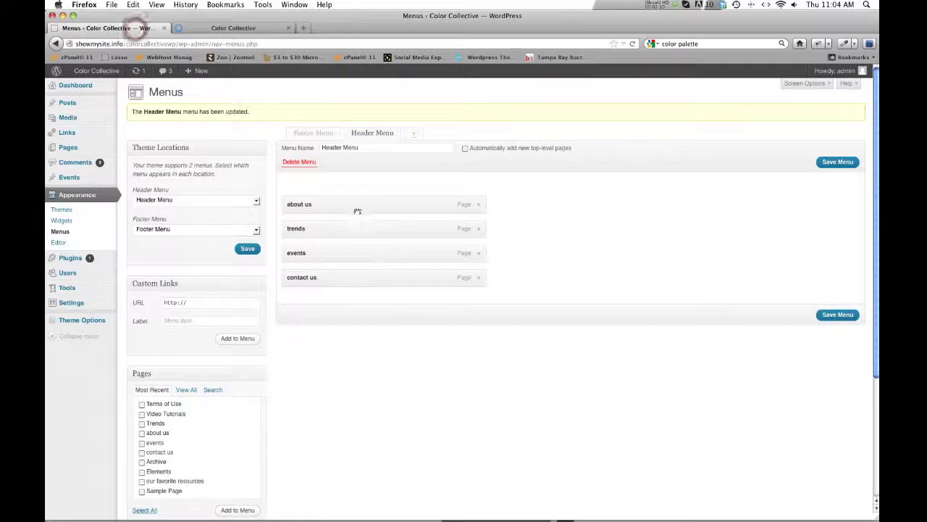
Move "about us" back between "events" and "contact us", and try replacing the "trends" navigation label with random text.
{"action": "left_click_drag", "start_coordinate": [355, 206], "coordinate": [352, 257]}
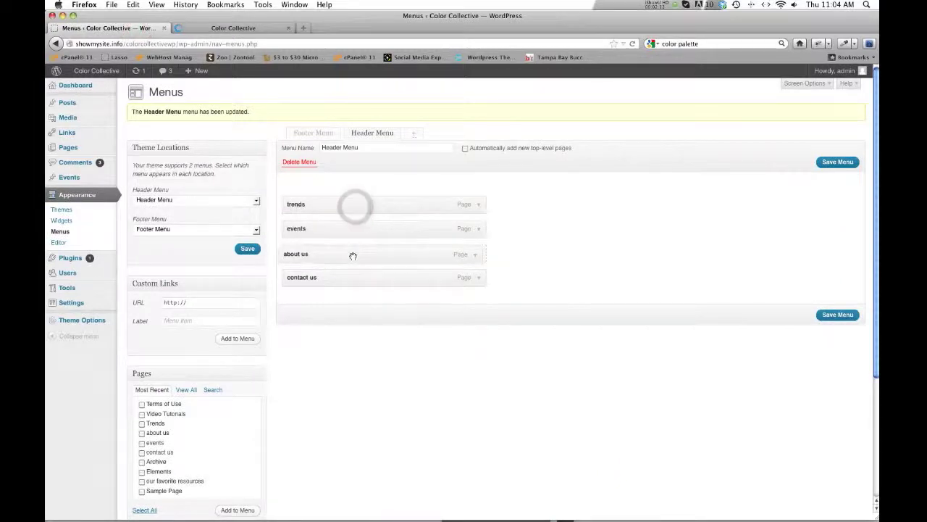
{"action": "left_click", "coordinate": [477, 205]}
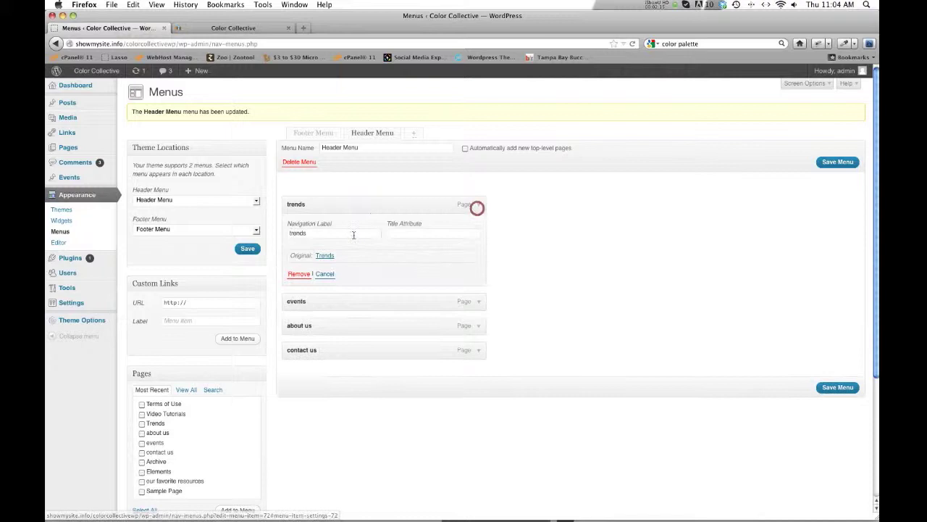
{"action": "double_click", "coordinate": [307, 232]}
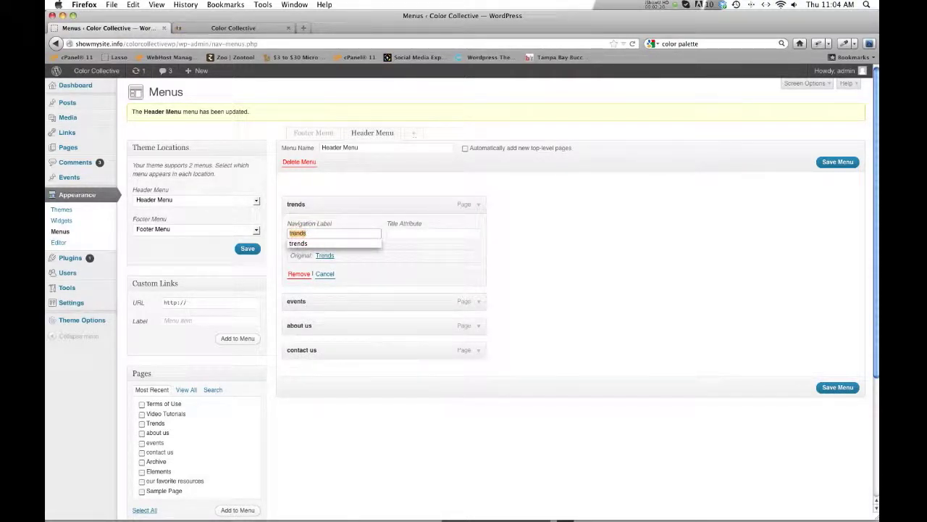
{"action": "type", "text": "slfkhjmj"}
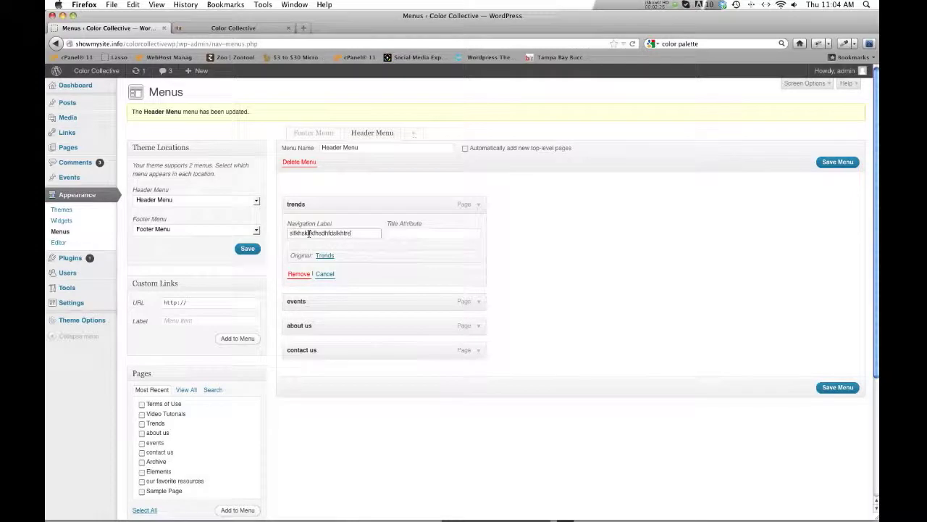
Set the first item's navigation label back to "trends" and save the Header Menu.
{"action": "key", "text": "super+a"}
{"action": "type", "text": "thi"}
{"action": "type", "text": "re"}
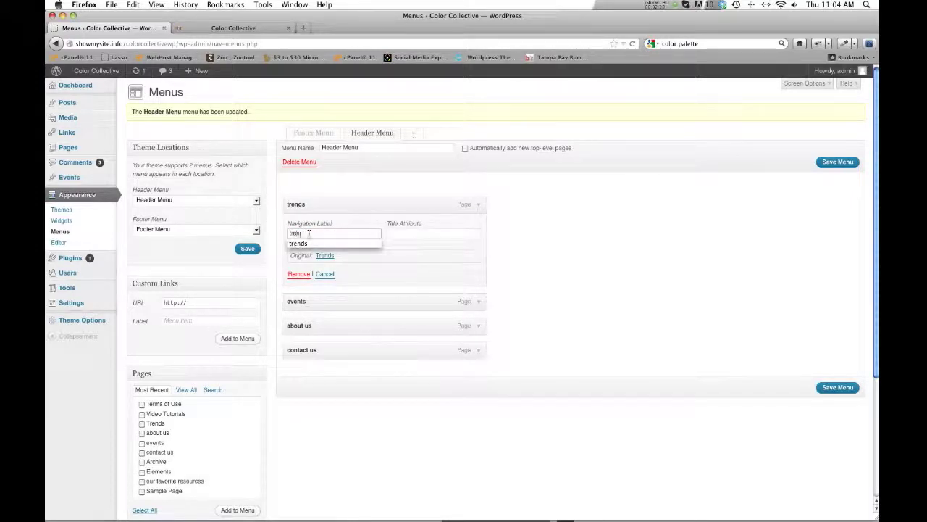
{"action": "left_click", "coordinate": [534, 246]}
{"action": "left_click", "coordinate": [838, 387]}
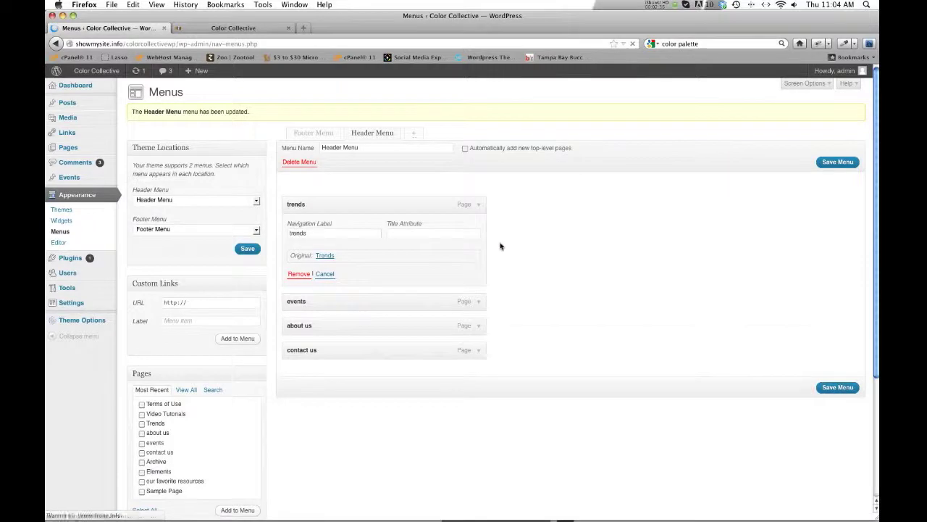
{"action": "left_click", "coordinate": [479, 205]}
Add the Video Tutorials page to the Header Menu, save it, and check the header navigation on the reloaded live site.
{"action": "scroll", "coordinate": [499, 312], "scroll_direction": "down", "scroll_amount": 2}
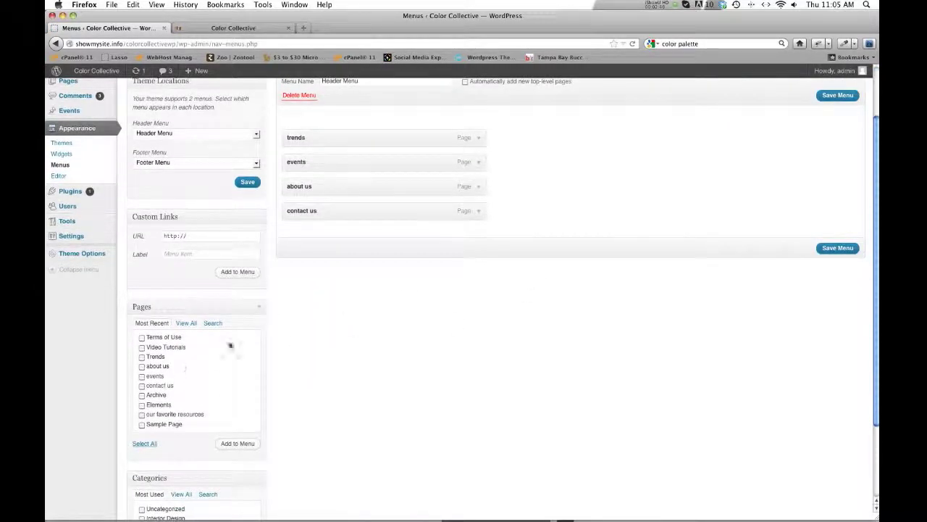
{"action": "scroll", "coordinate": [346, 275], "scroll_direction": "up", "scroll_amount": 3}
{"action": "key", "text": "ctrl+Tab"}
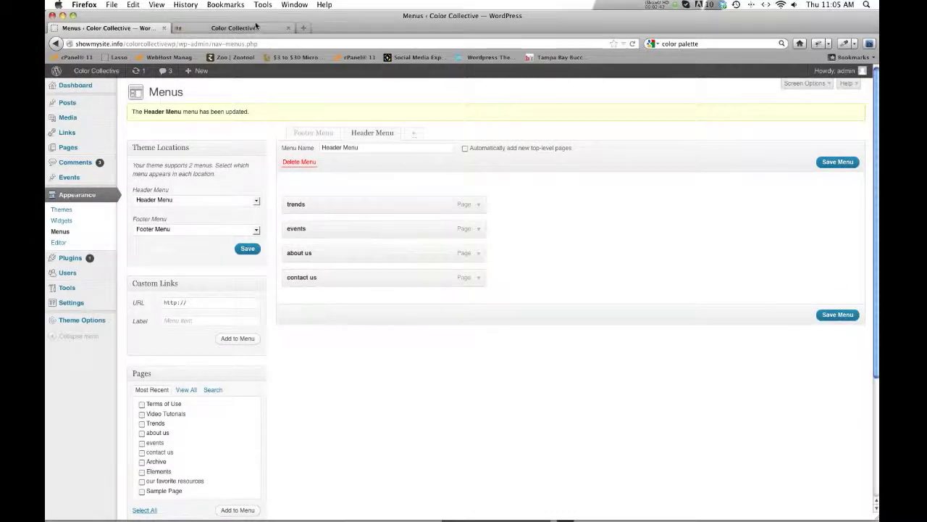
{"action": "left_click", "coordinate": [105, 29]}
{"action": "scroll", "coordinate": [367, 278], "scroll_direction": "down", "scroll_amount": 3}
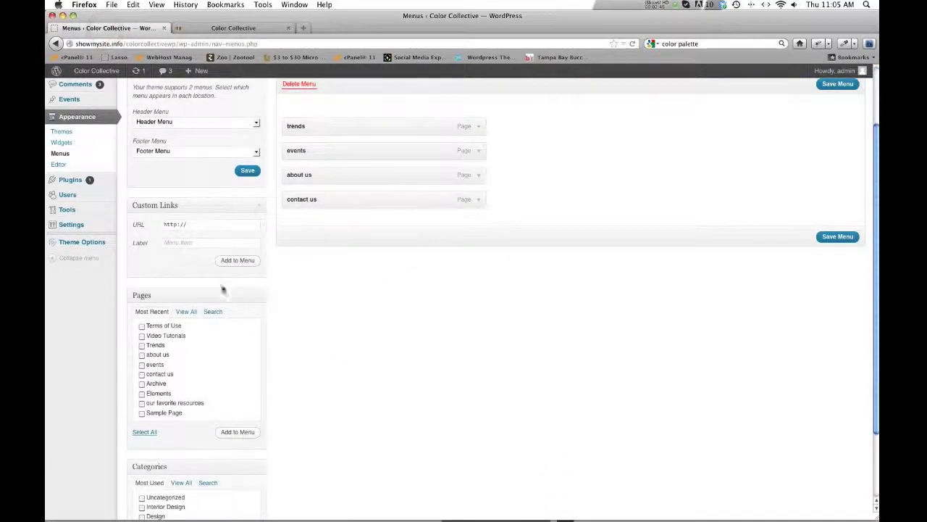
{"action": "scroll", "coordinate": [195, 286], "scroll_direction": "up", "scroll_amount": 1}
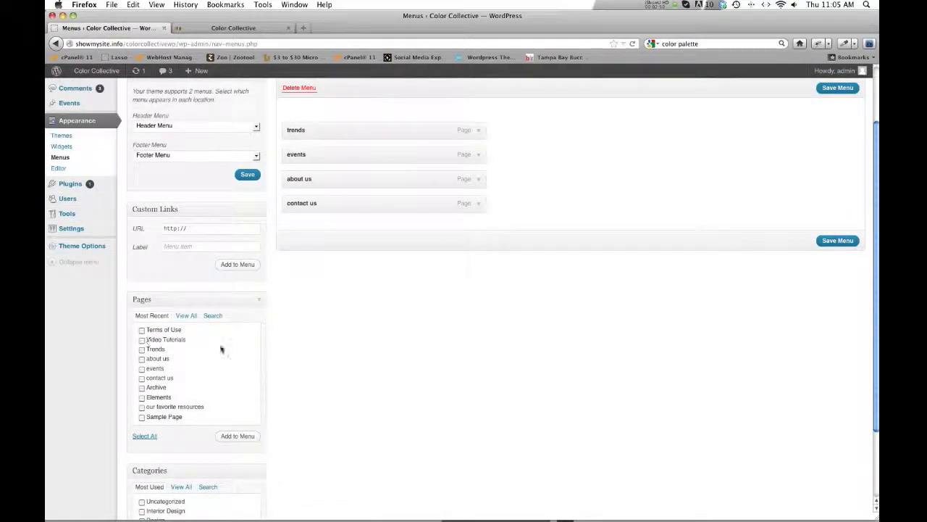
{"action": "left_click", "coordinate": [141, 342]}
{"action": "left_click", "coordinate": [317, 347]}
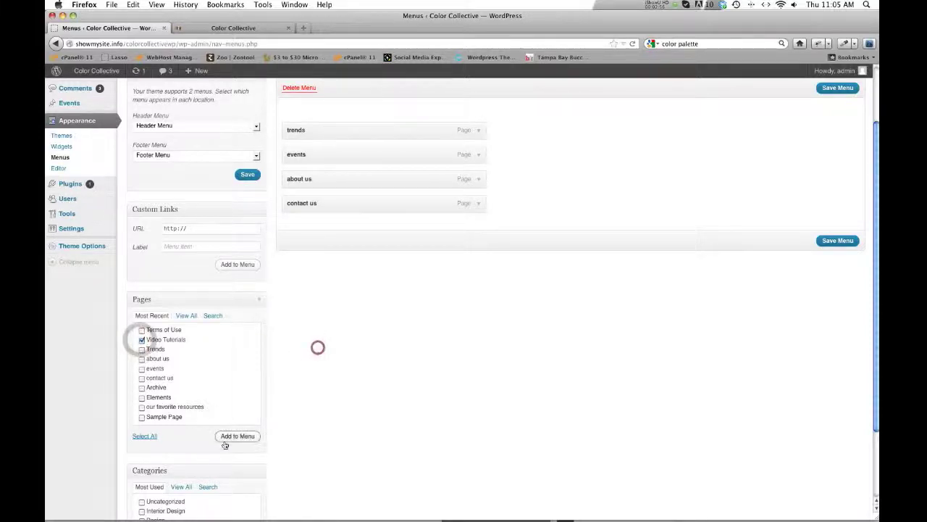
{"action": "left_click", "coordinate": [229, 438]}
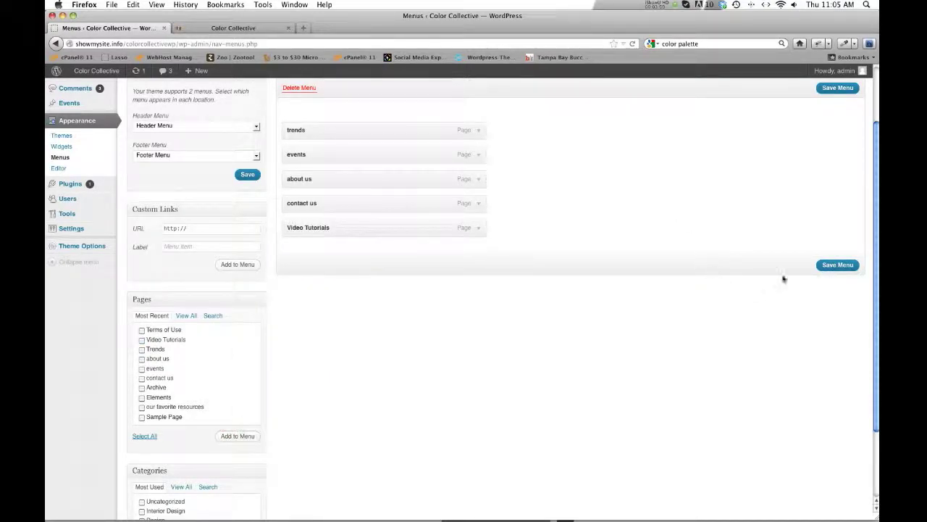
{"action": "left_click", "coordinate": [826, 266]}
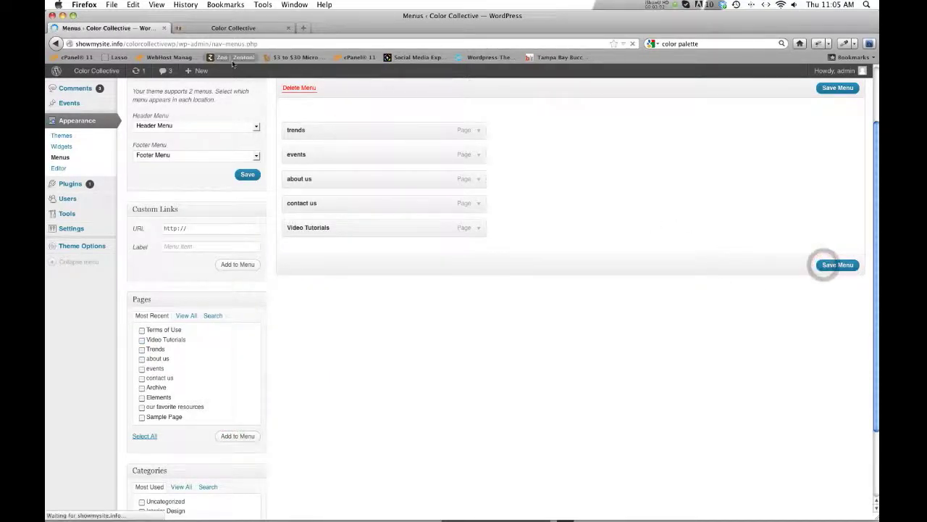
{"action": "left_click", "coordinate": [225, 28]}
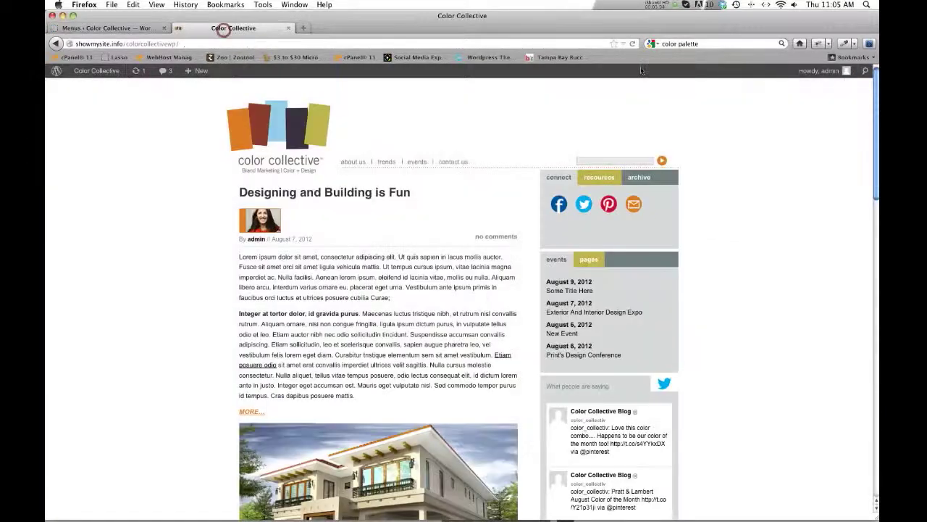
{"action": "left_click", "coordinate": [632, 44]}
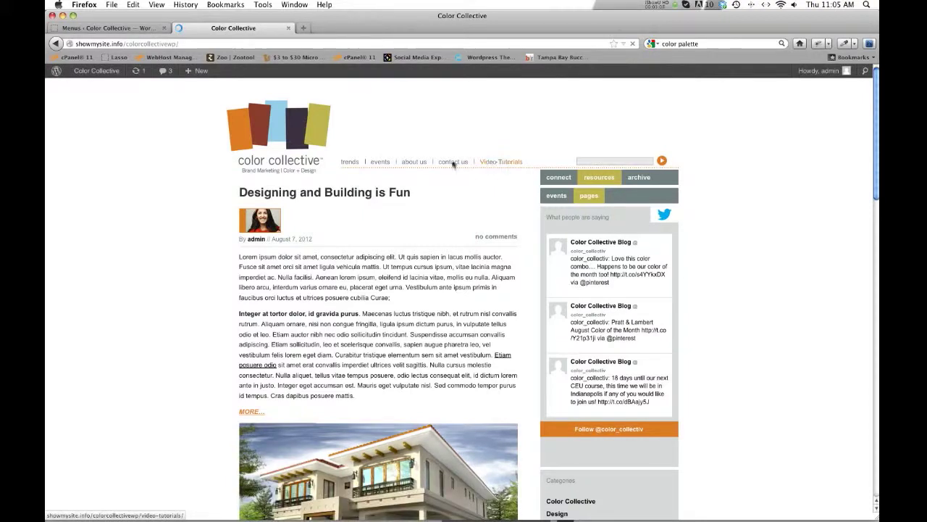
Remove the Video Tutorials item from the Header Menu.
{"action": "left_click", "coordinate": [138, 29]}
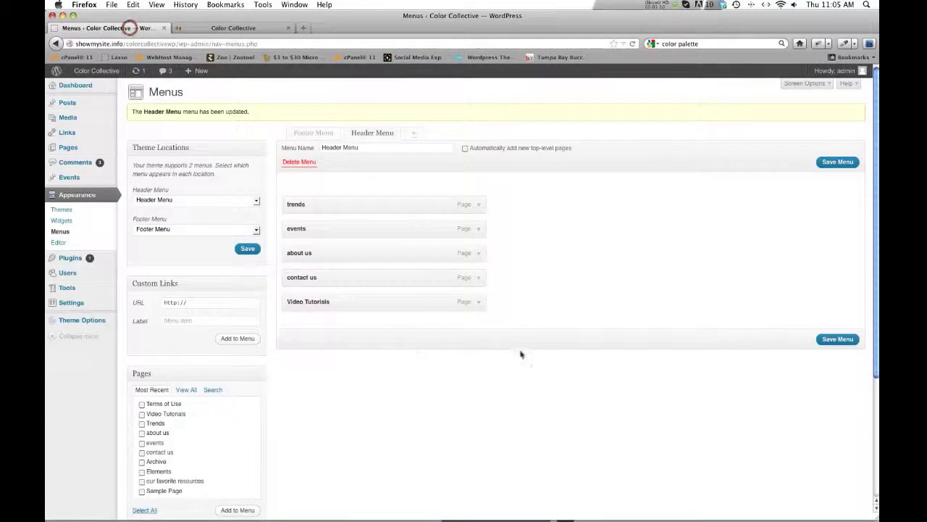
{"action": "left_click", "coordinate": [478, 302]}
{"action": "left_click", "coordinate": [298, 371]}
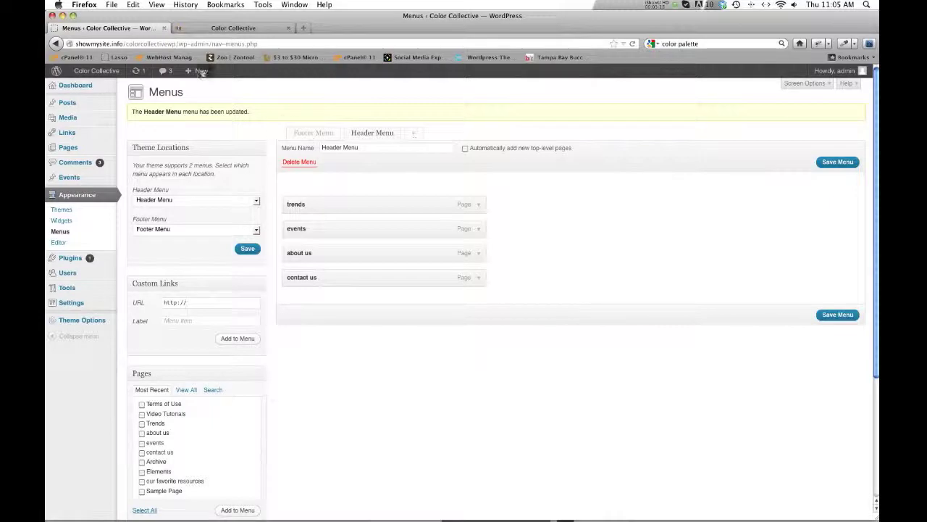
Look over the live site's sidebar down to its Categories block and return to the menu editor.
{"action": "left_click", "coordinate": [246, 28]}
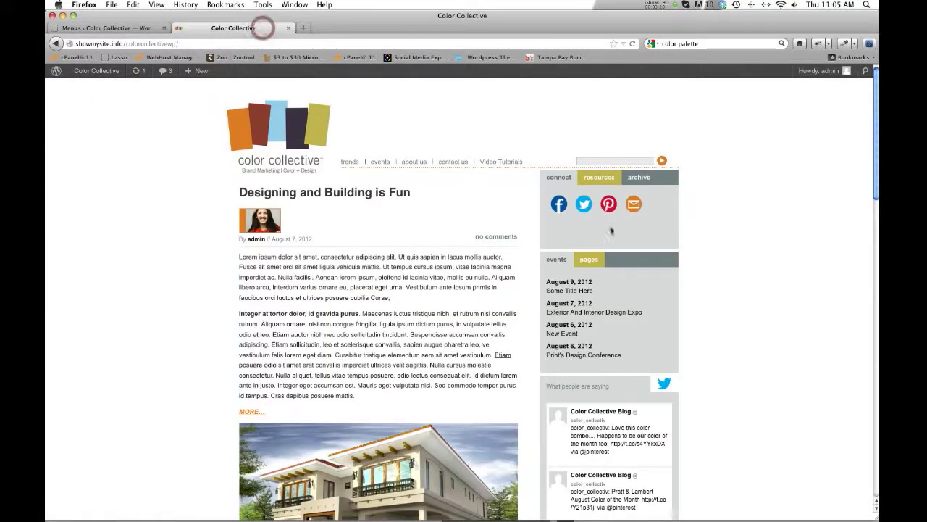
{"action": "scroll", "coordinate": [611, 232], "scroll_direction": "down", "scroll_amount": 5}
{"action": "scroll", "coordinate": [612, 416], "scroll_direction": "down", "scroll_amount": 5}
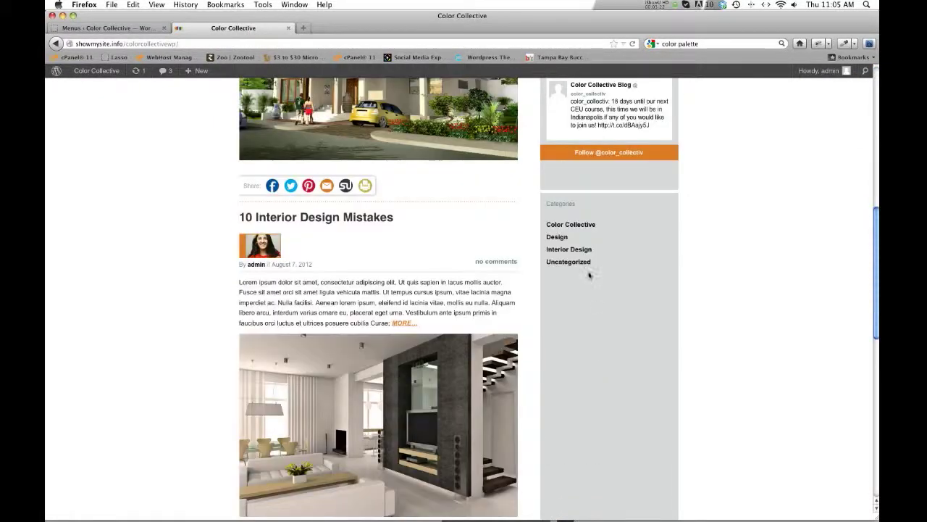
{"action": "left_click", "coordinate": [108, 28]}
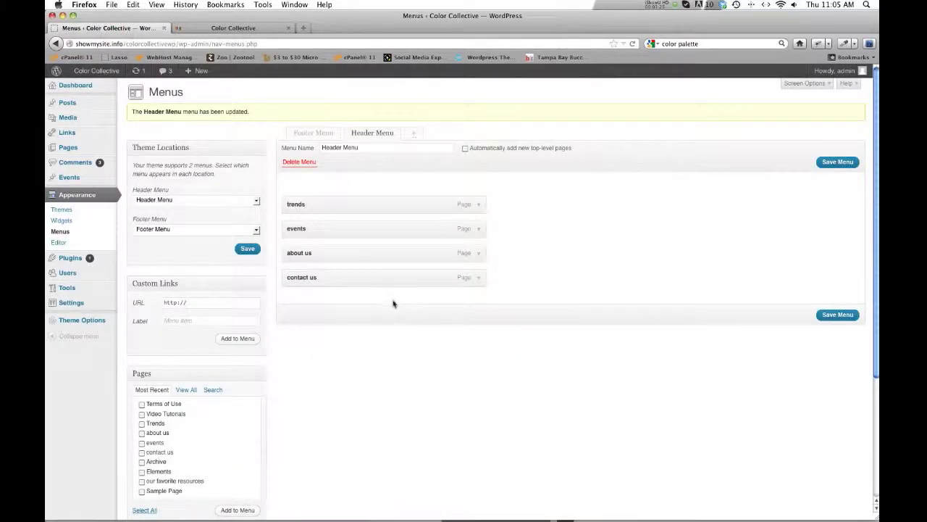
Stay on the Menus page when trying to leave for Widgets, and save the Header Menu.
{"action": "left_click", "coordinate": [64, 222]}
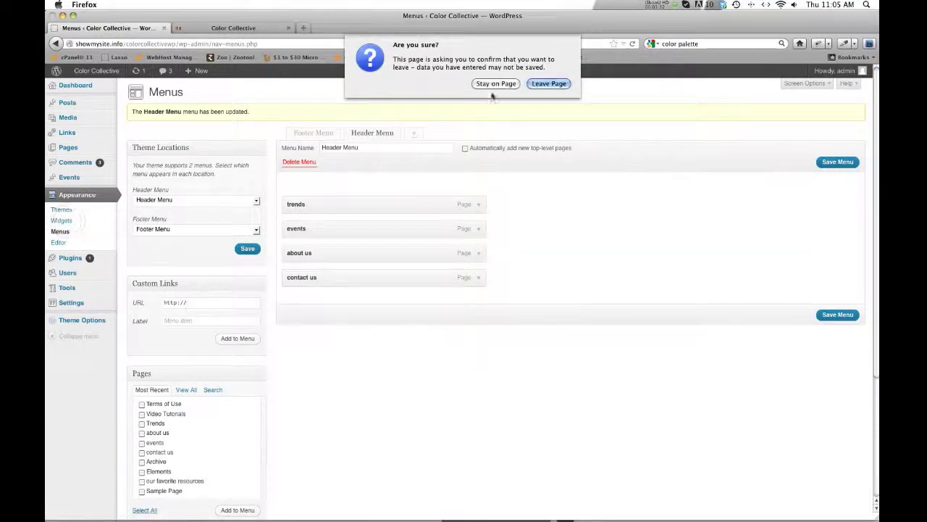
{"action": "left_click", "coordinate": [494, 84]}
{"action": "left_click", "coordinate": [838, 315]}
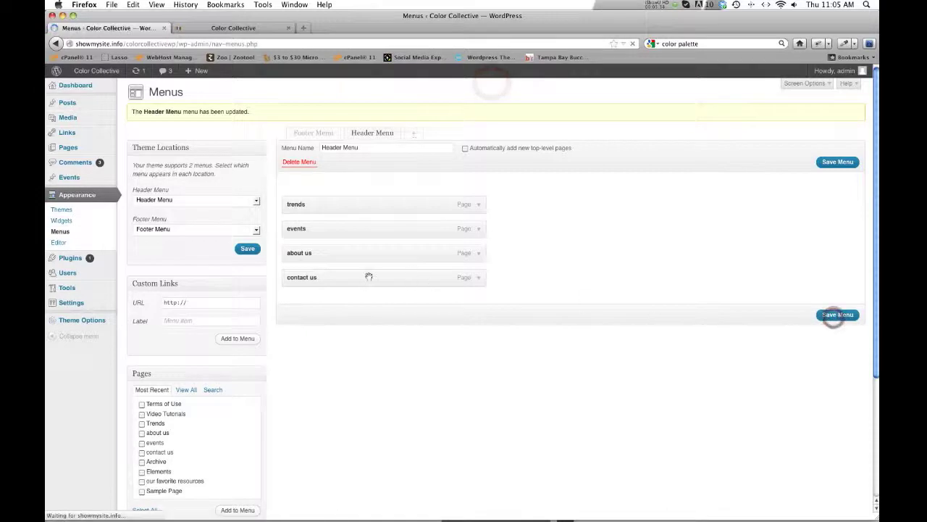
Open the Widgets page and add a Custom Menu widget to the Sidebar below Categories.
{"action": "left_click", "coordinate": [64, 221]}
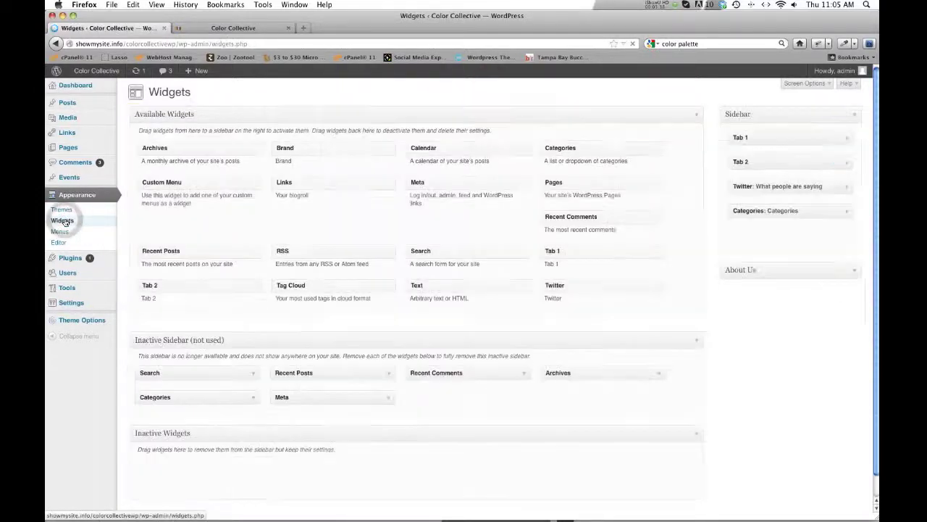
{"action": "left_click", "coordinate": [64, 220]}
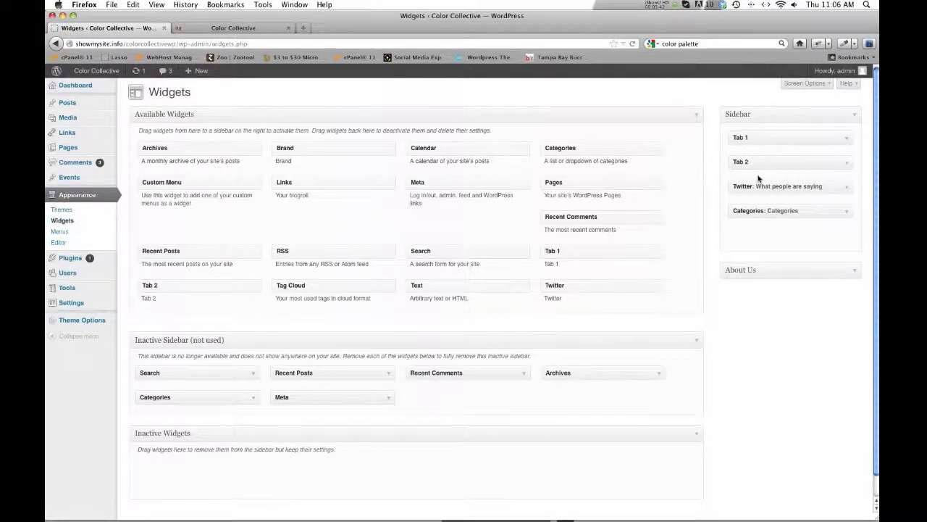
{"action": "left_click", "coordinate": [852, 271]}
{"action": "left_click", "coordinate": [849, 271]}
{"action": "left_click_drag", "start_coordinate": [170, 187], "coordinate": [767, 263]}
Title the Custom Menu widget "Menu", select Header Menu as its menu, and save the widget.
{"action": "left_click", "coordinate": [763, 264]}
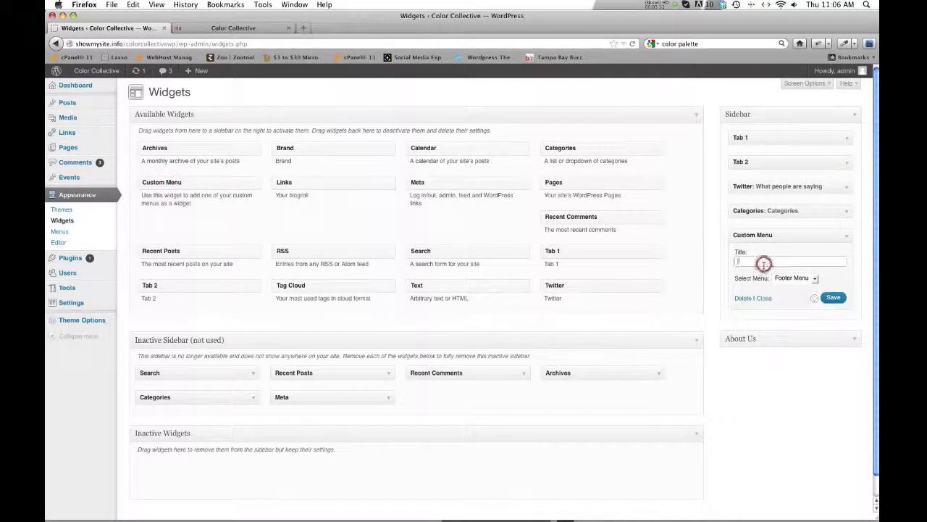
{"action": "type", "text": "Menu"}
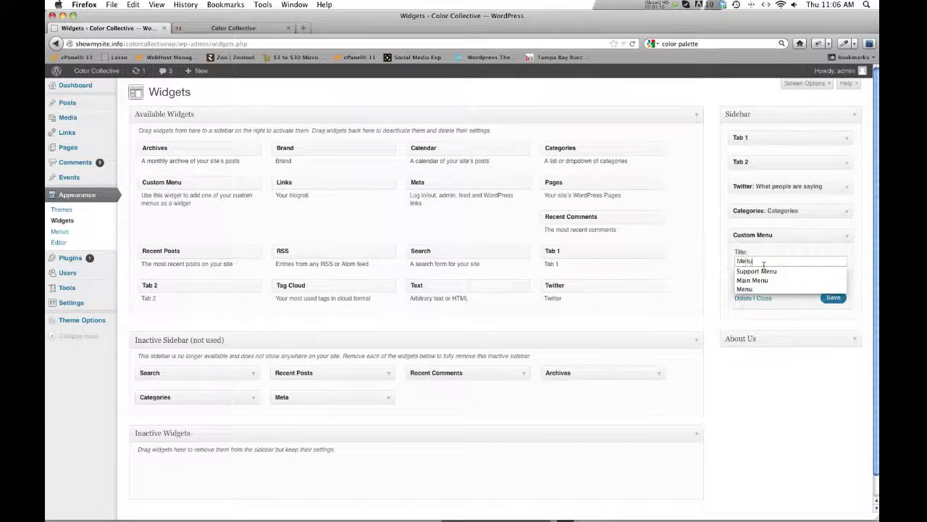
{"action": "left_click", "coordinate": [791, 312]}
{"action": "left_click", "coordinate": [813, 280]}
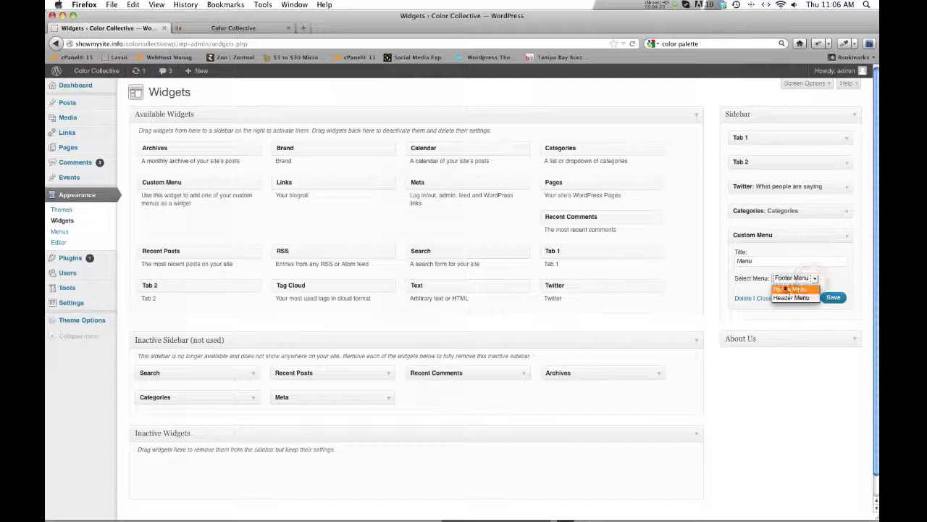
{"action": "left_click", "coordinate": [791, 298]}
{"action": "left_click", "coordinate": [832, 297]}
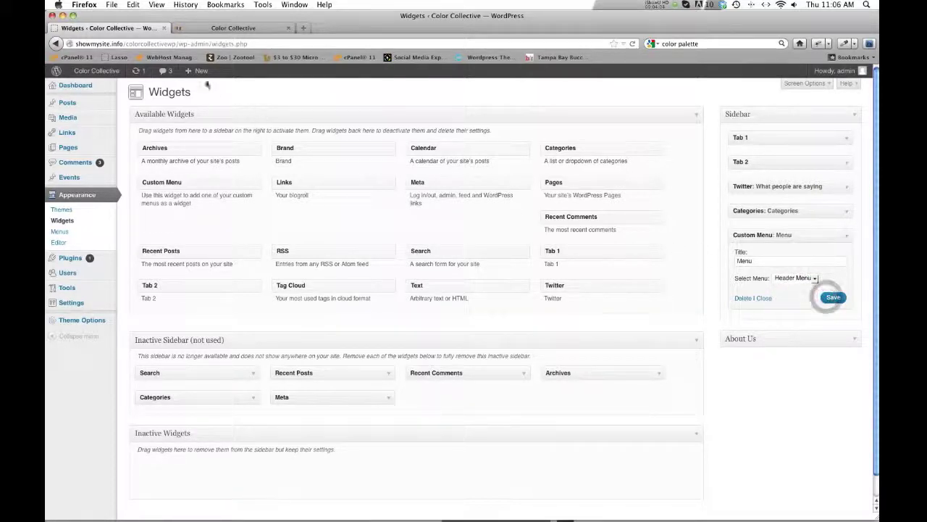
Reload the live site and compare the sidebar's Menu block with the header navigation.
{"action": "left_click", "coordinate": [216, 27]}
{"action": "left_click", "coordinate": [632, 43]}
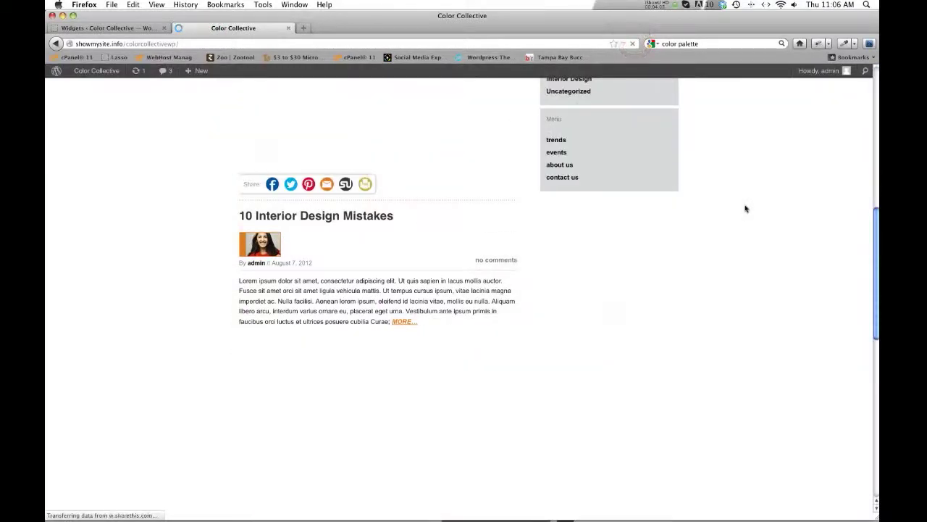
{"action": "scroll", "coordinate": [655, 408], "scroll_direction": "down", "scroll_amount": 3}
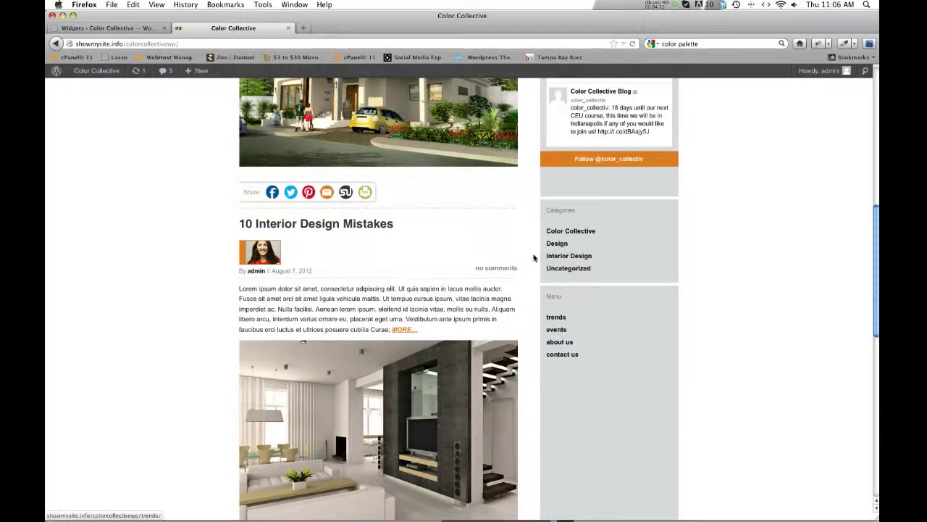
{"action": "scroll", "coordinate": [352, 178], "scroll_direction": "up", "scroll_amount": 10}
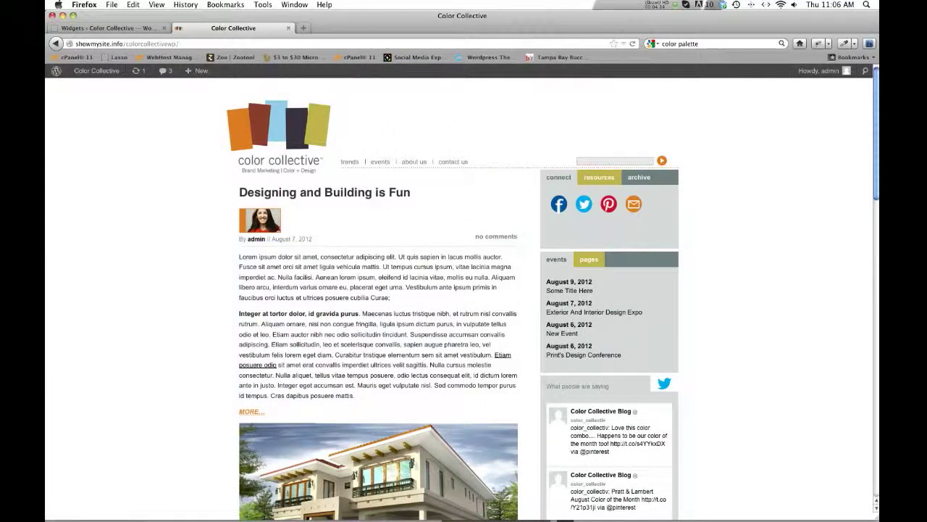
Return to the Menus page and create a new menu named "Sidebar Menu".
{"action": "left_click", "coordinate": [131, 28]}
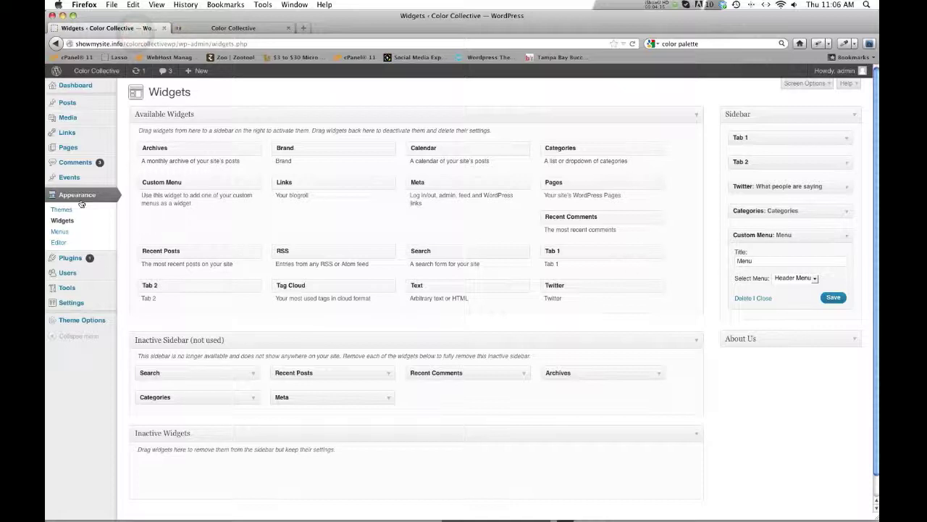
{"action": "left_click", "coordinate": [66, 236]}
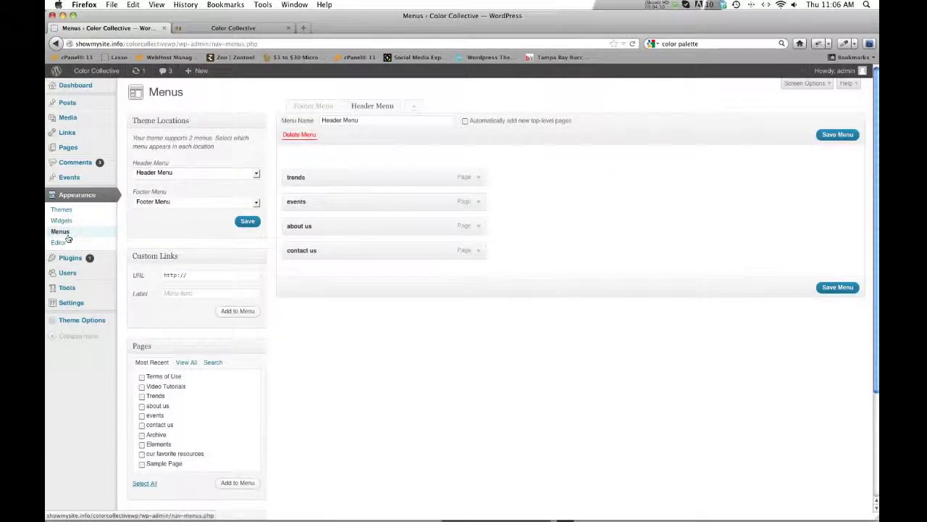
{"action": "scroll", "coordinate": [387, 139], "scroll_direction": "down", "scroll_amount": 1}
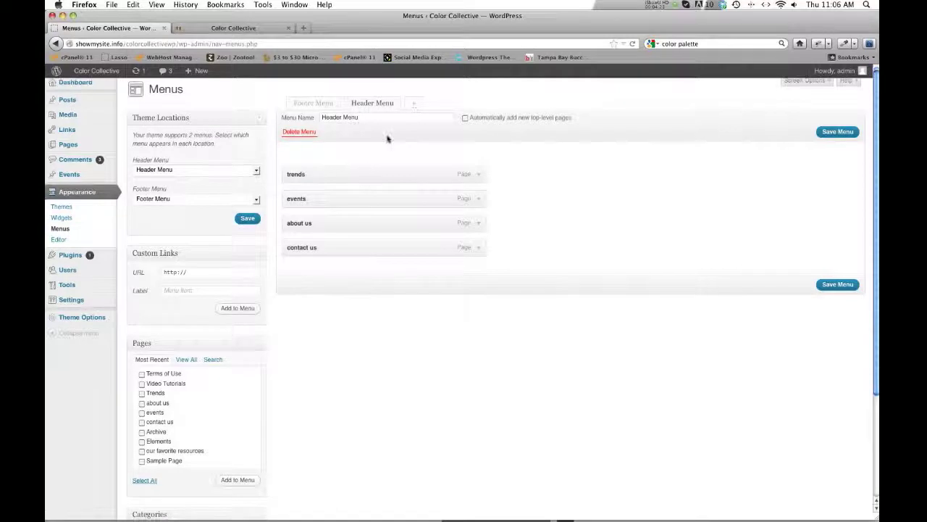
{"action": "left_click", "coordinate": [414, 105]}
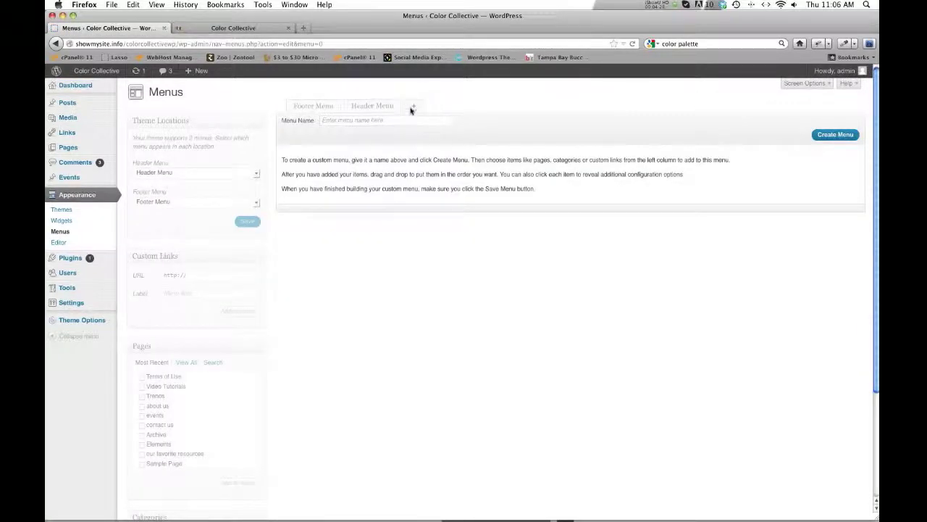
{"action": "left_click", "coordinate": [340, 120]}
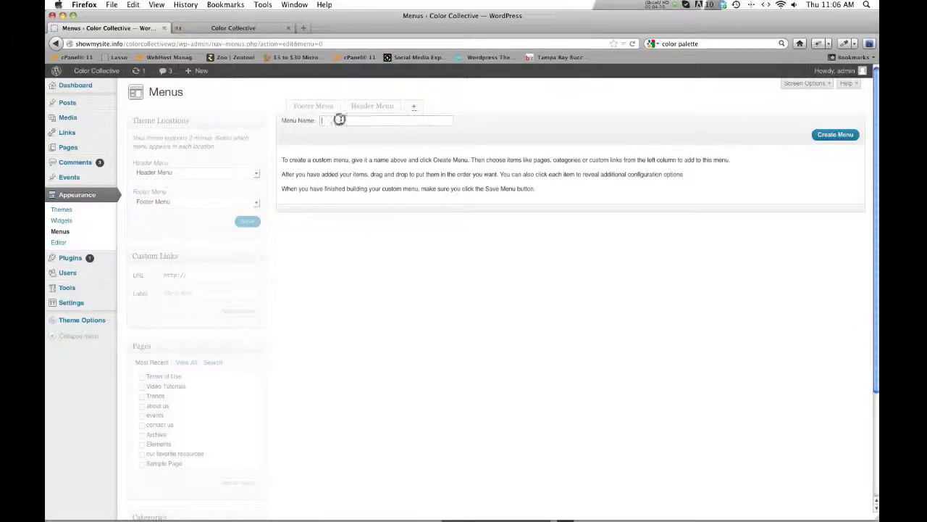
{"action": "type", "text": "Sidebar Menu"}
{"action": "left_click", "coordinate": [835, 134]}
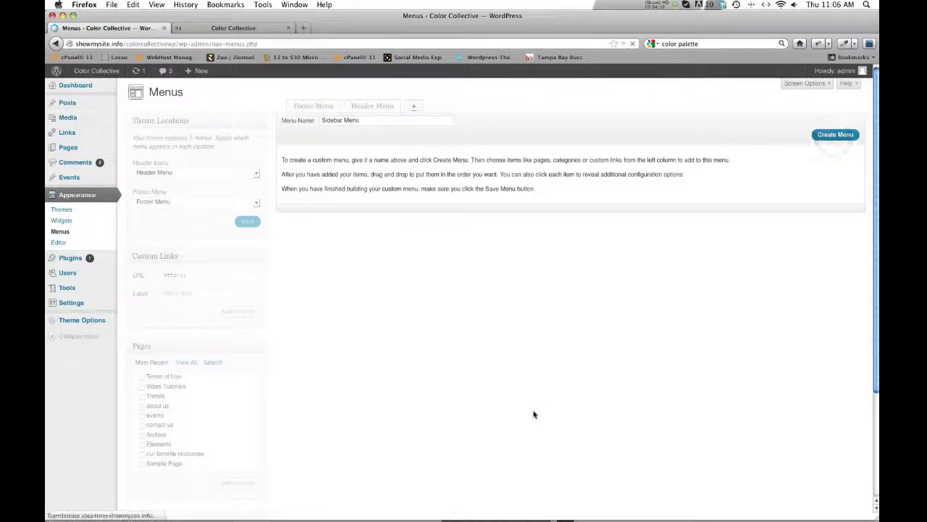
Add the Terms of Use, Video Tutorials, contact us and Archive pages to Sidebar Menu, place Archive first, and save the menu.
{"action": "scroll", "coordinate": [316, 361], "scroll_direction": "down", "scroll_amount": 1}
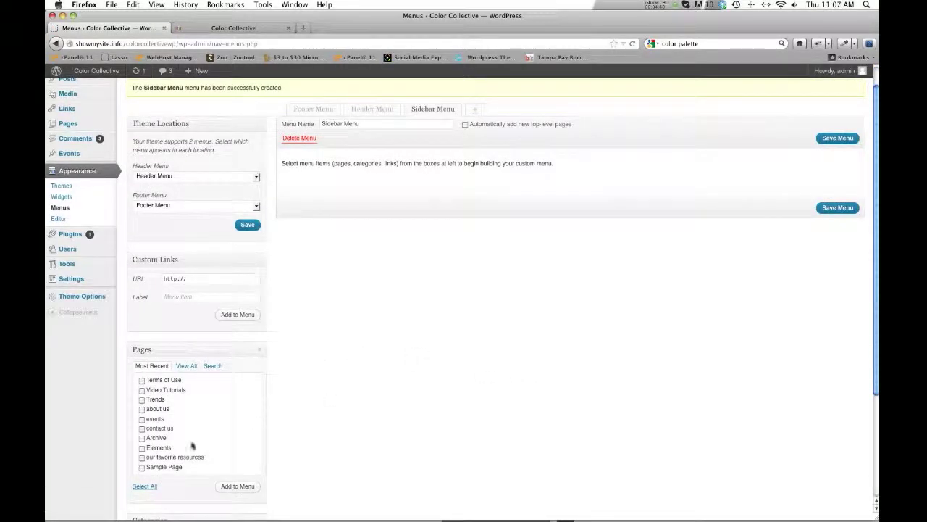
{"action": "left_click", "coordinate": [142, 438]}
{"action": "left_click", "coordinate": [141, 428]}
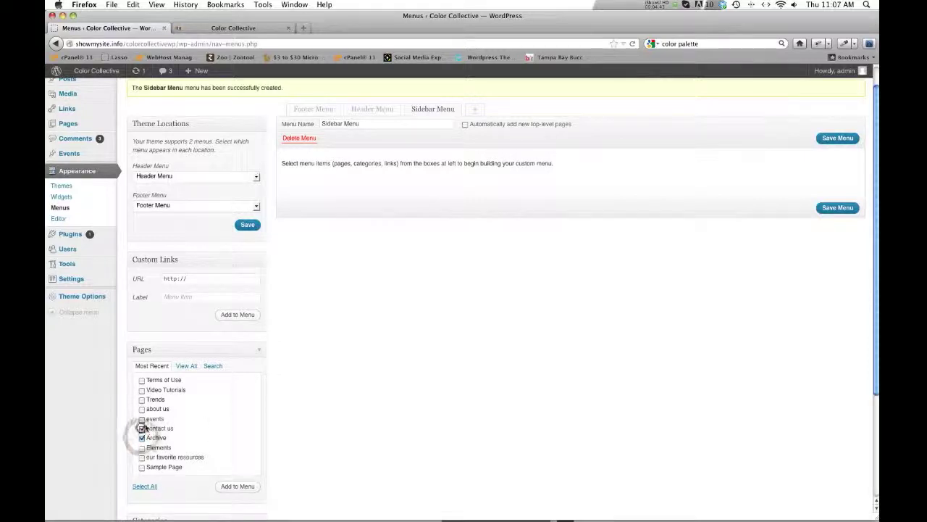
{"action": "left_click", "coordinate": [142, 390]}
{"action": "left_click", "coordinate": [141, 380]}
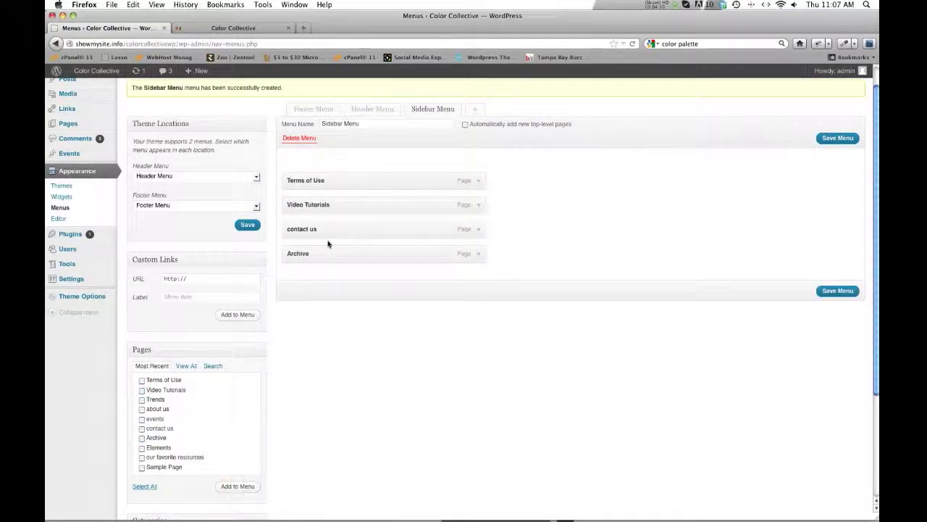
{"action": "left_click_drag", "start_coordinate": [318, 251], "coordinate": [317, 180]}
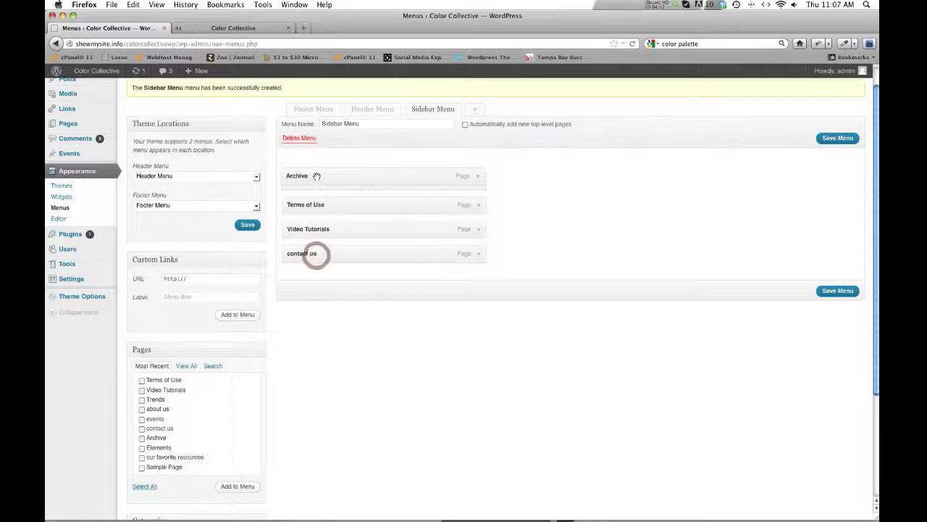
{"action": "left_click", "coordinate": [826, 291]}
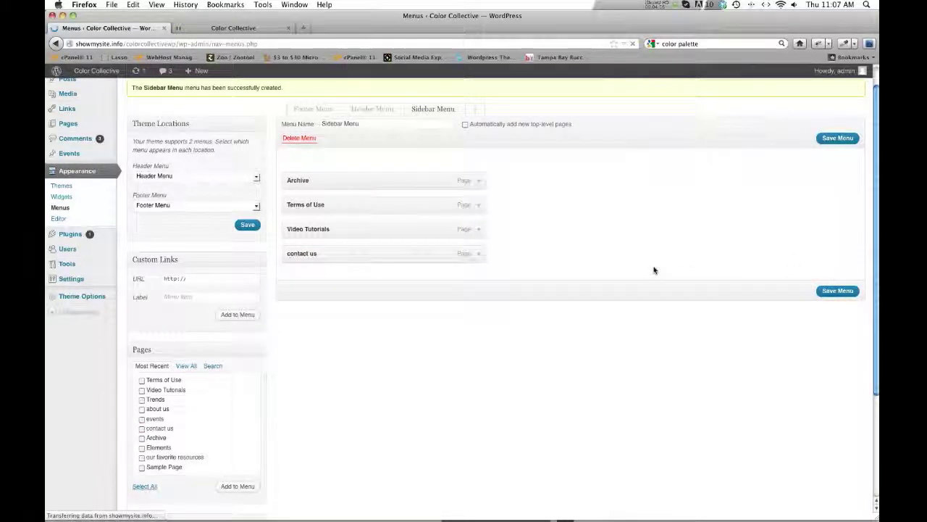
Add the Interior Design category to the Sidebar Menu as its last item.
{"action": "scroll", "coordinate": [456, 280], "scroll_direction": "down", "scroll_amount": 5}
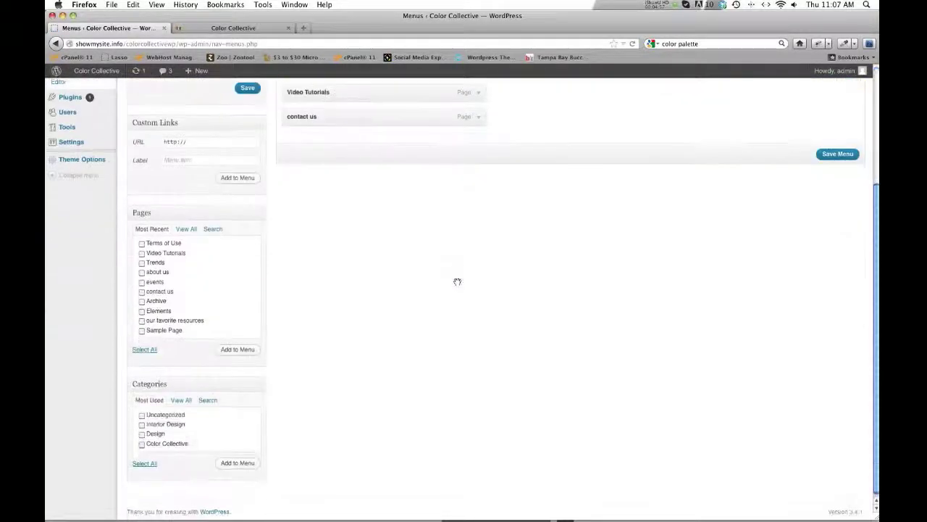
{"action": "left_click", "coordinate": [142, 425]}
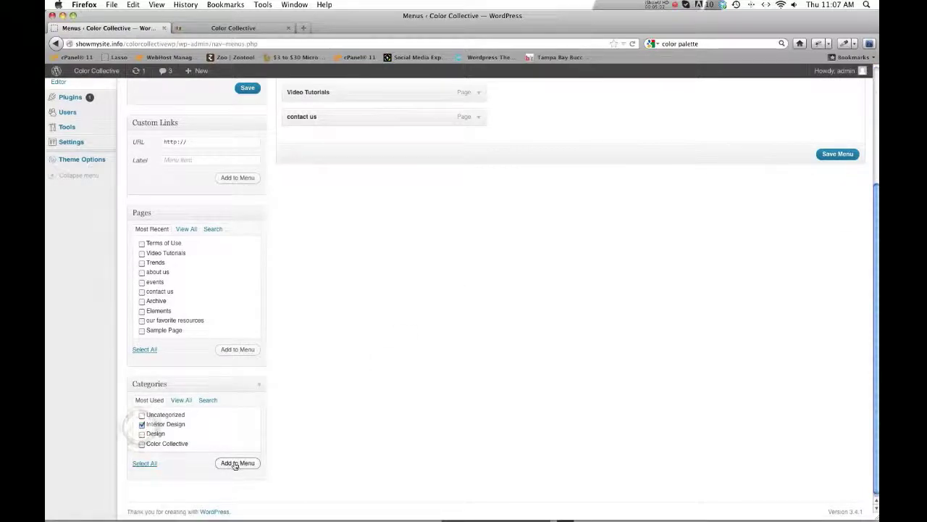
{"action": "left_click", "coordinate": [236, 463]}
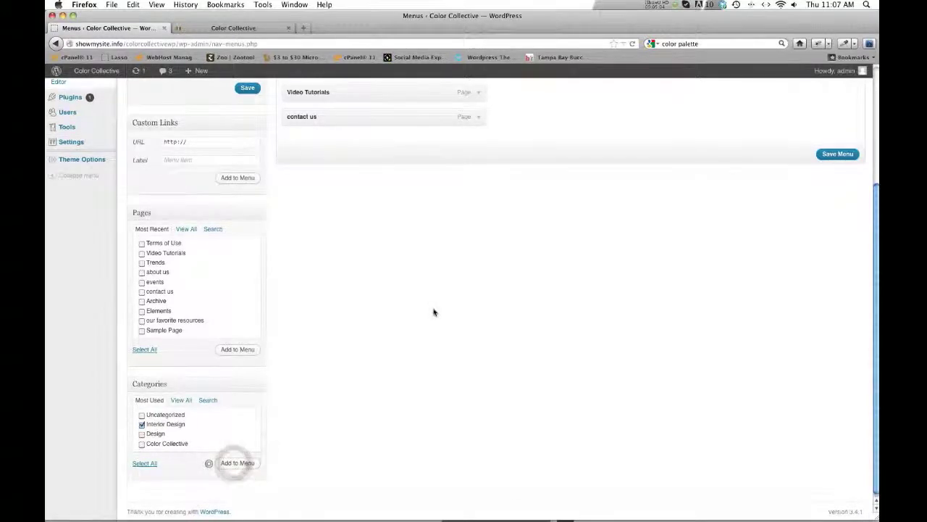
{"action": "scroll", "coordinate": [434, 313], "scroll_direction": "up", "scroll_amount": 4}
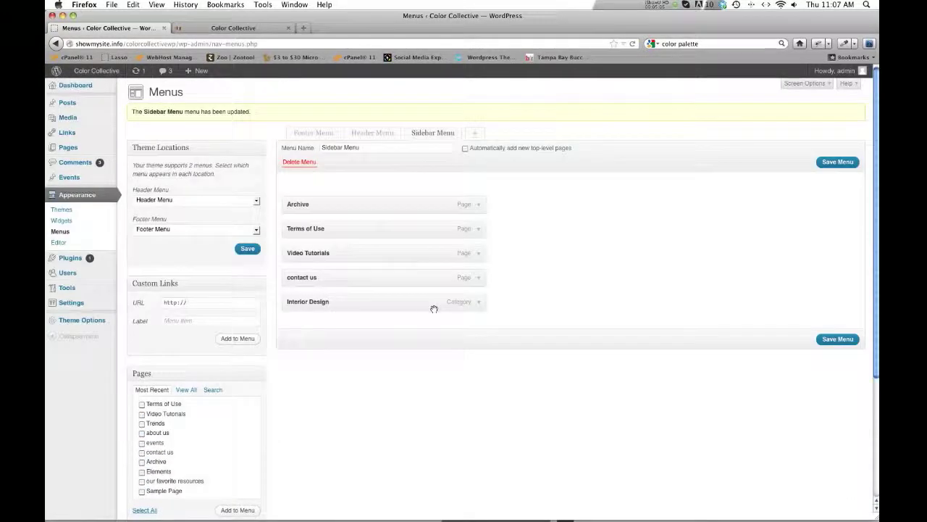
{"action": "scroll", "coordinate": [433, 309], "scroll_direction": "down", "scroll_amount": 1}
{"action": "scroll", "coordinate": [347, 360], "scroll_direction": "up", "scroll_amount": 1}
{"action": "left_click", "coordinate": [190, 302]}
{"action": "type", "text": "www.google.com"}
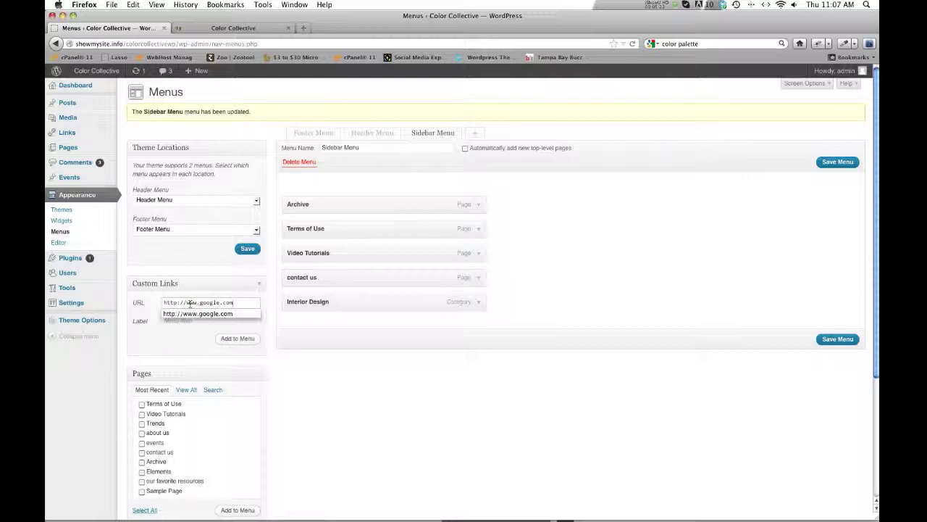
{"action": "key", "text": "Tab"}
{"action": "type", "text": "G"}
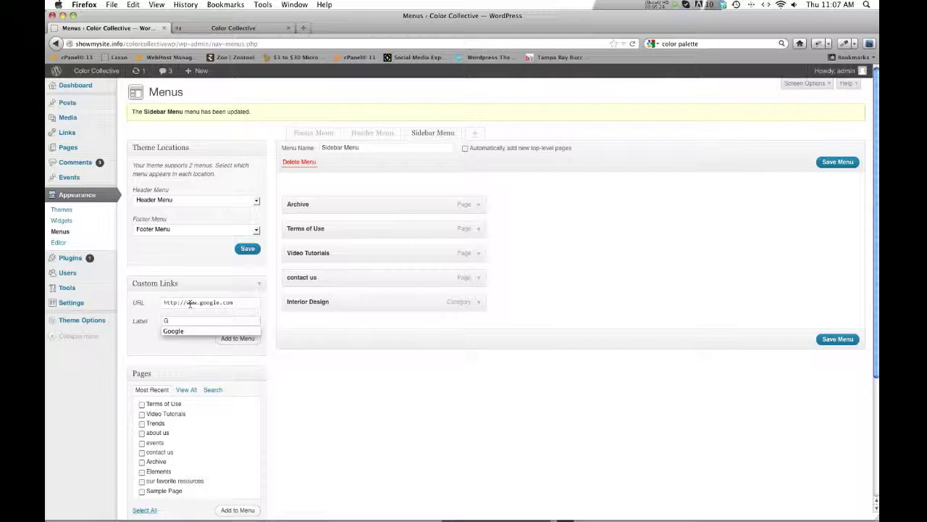
{"action": "type", "text": "oogle"}
{"action": "left_click", "coordinate": [227, 339]}
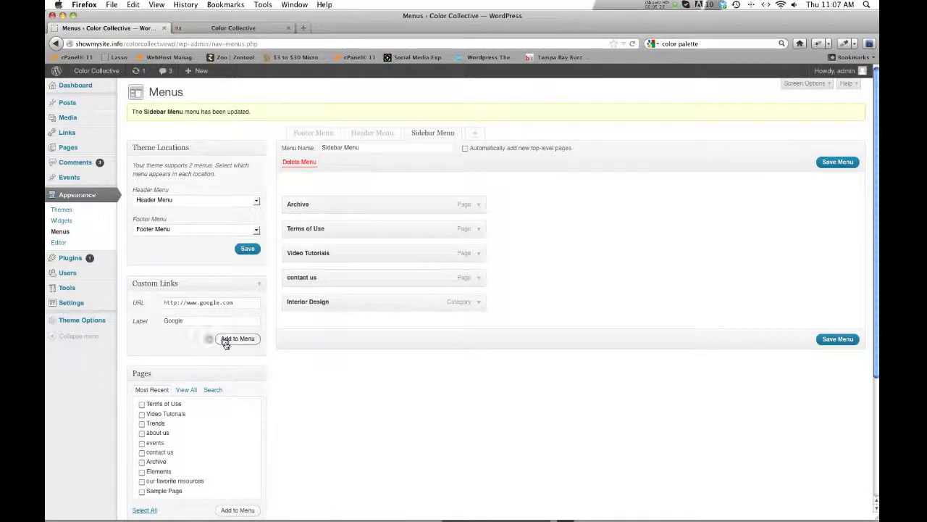
{"action": "left_click_drag", "start_coordinate": [297, 325], "coordinate": [297, 200]}
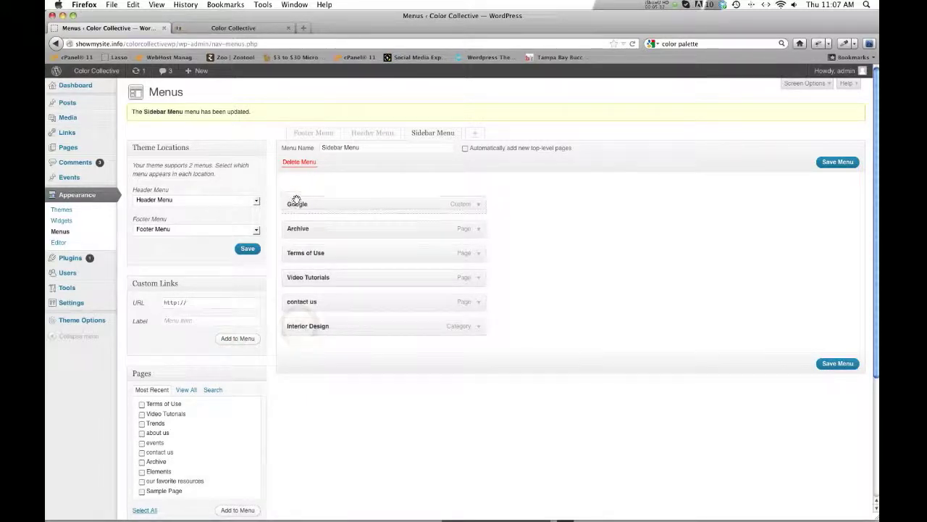
{"action": "left_click", "coordinate": [827, 363]}
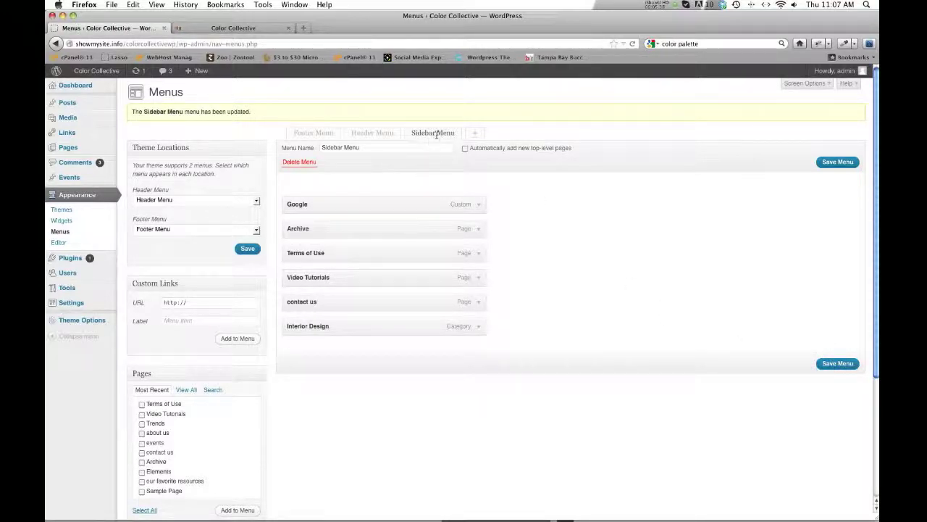
On the Widgets page, set the sidebar's Custom Menu widget to use Sidebar Menu and save the widget.
{"action": "left_click", "coordinate": [62, 220]}
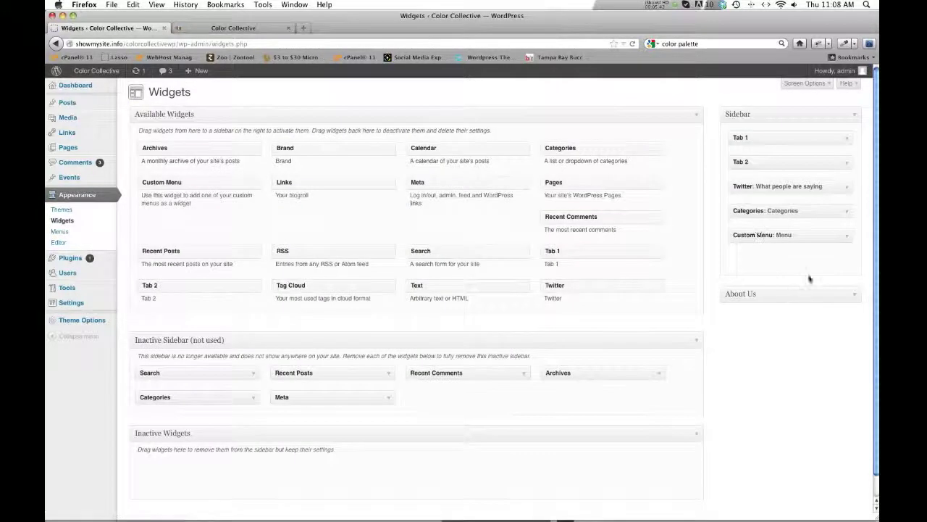
{"action": "left_click", "coordinate": [846, 238]}
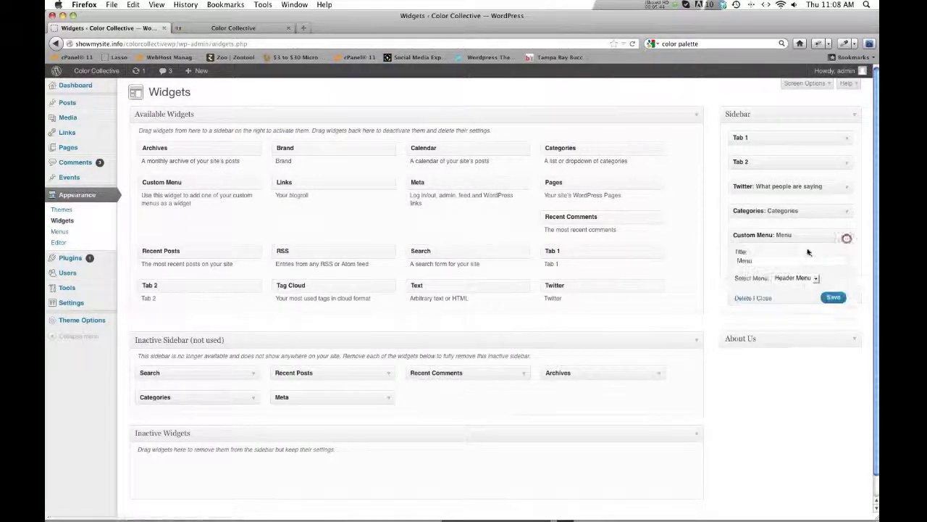
{"action": "left_click", "coordinate": [816, 279]}
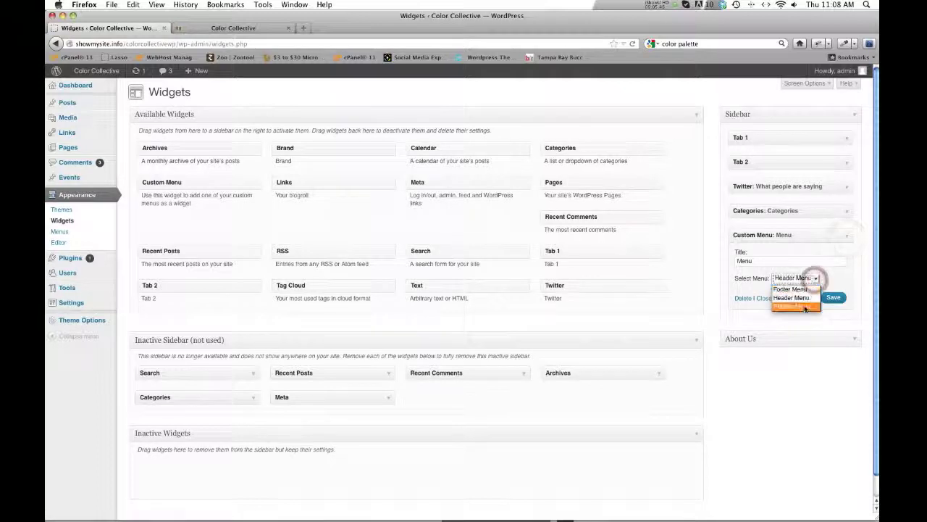
{"action": "left_click", "coordinate": [796, 306]}
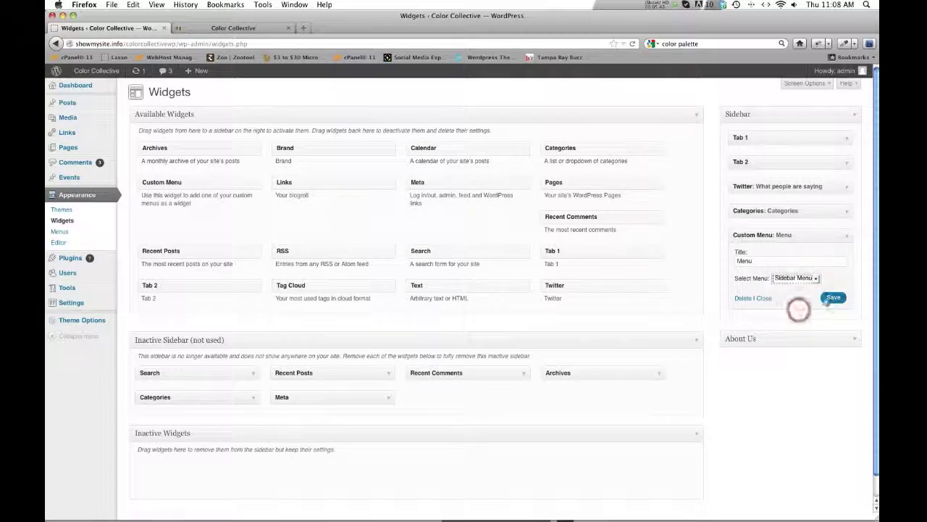
{"action": "left_click", "coordinate": [830, 299]}
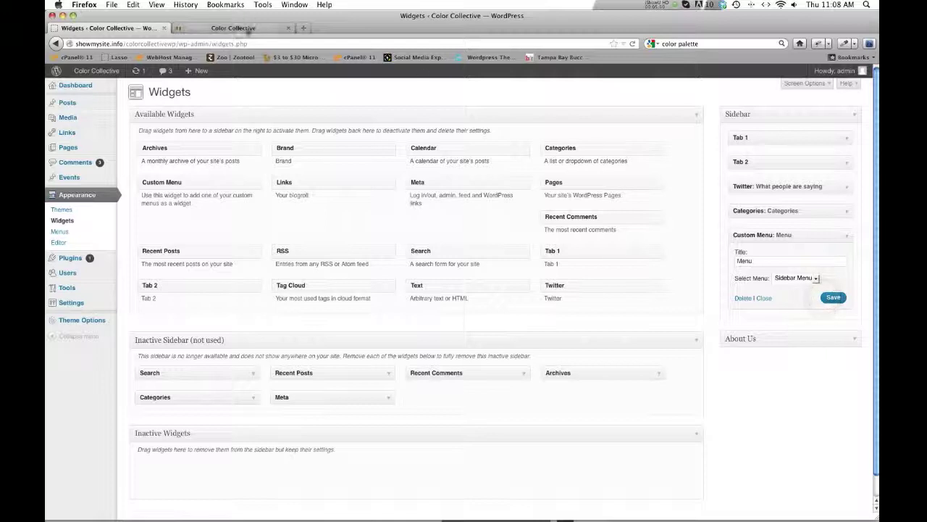
Reload the live site, examine the items in the sidebar's Menu block, and return to the Widgets page.
{"action": "left_click", "coordinate": [245, 28]}
{"action": "left_click", "coordinate": [632, 43]}
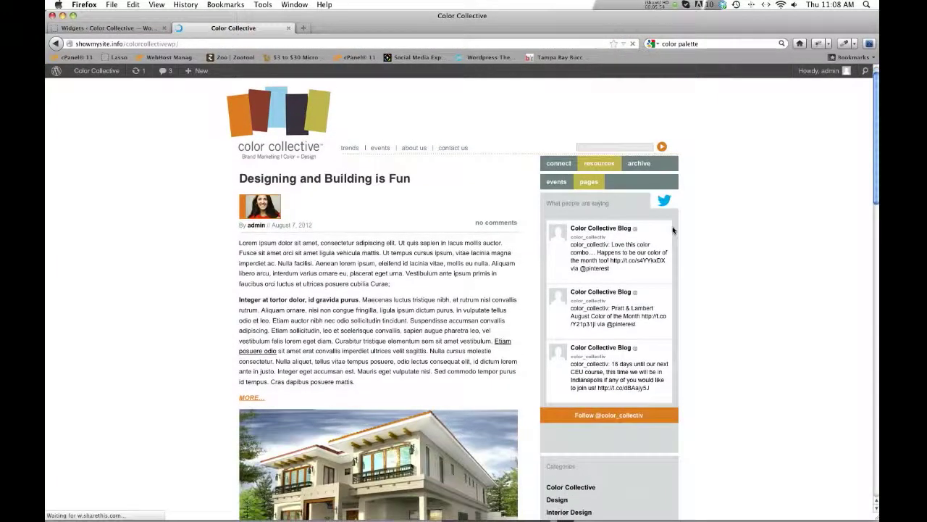
{"action": "scroll", "coordinate": [673, 230], "scroll_direction": "down", "scroll_amount": 3}
{"action": "scroll", "coordinate": [673, 231], "scroll_direction": "down", "scroll_amount": 8}
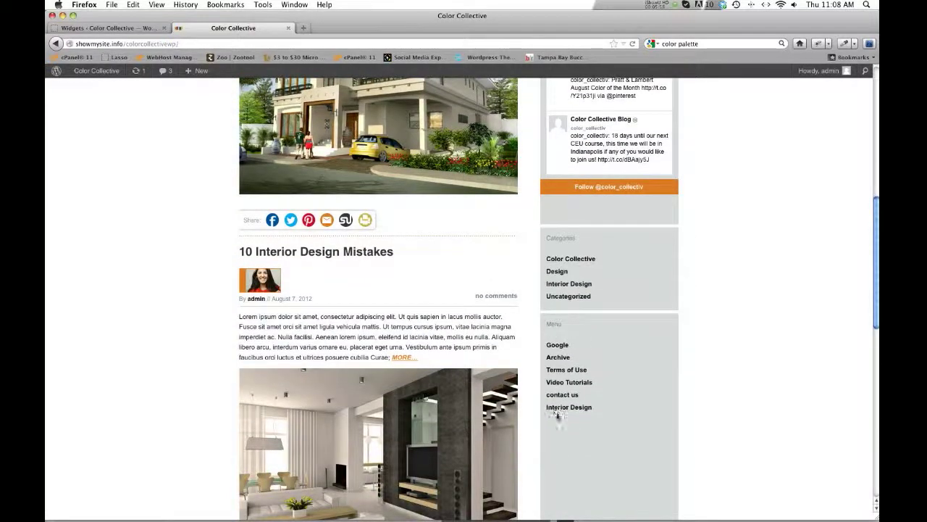
{"action": "left_click", "coordinate": [109, 28]}
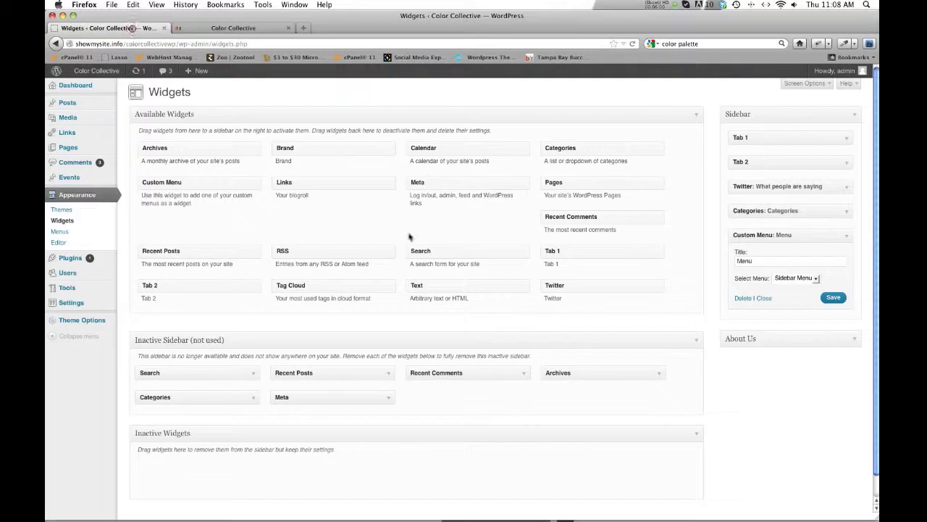